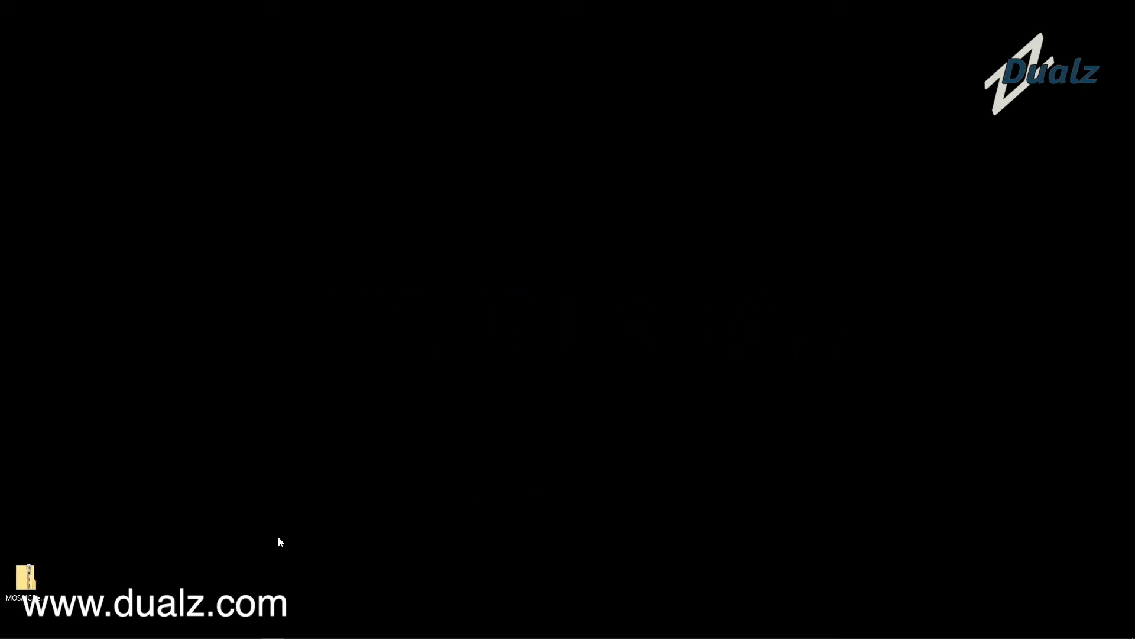
Run SetupMultiviewer.msi from MOSAICDemo.zip, then close the Explorer window.
double_click(29, 577)
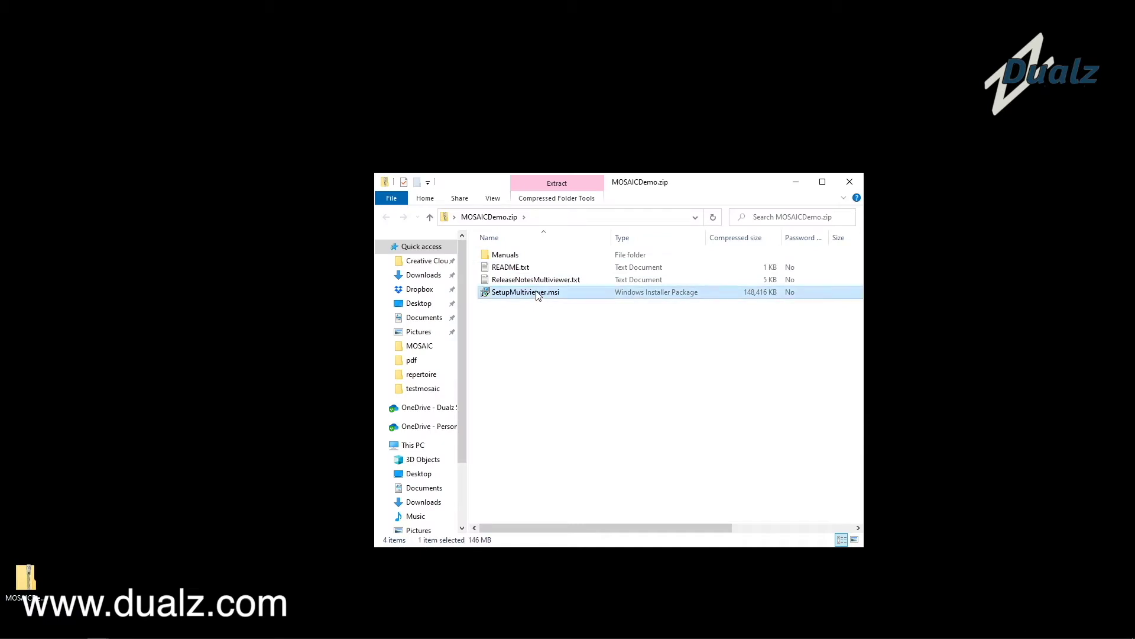
click(851, 183)
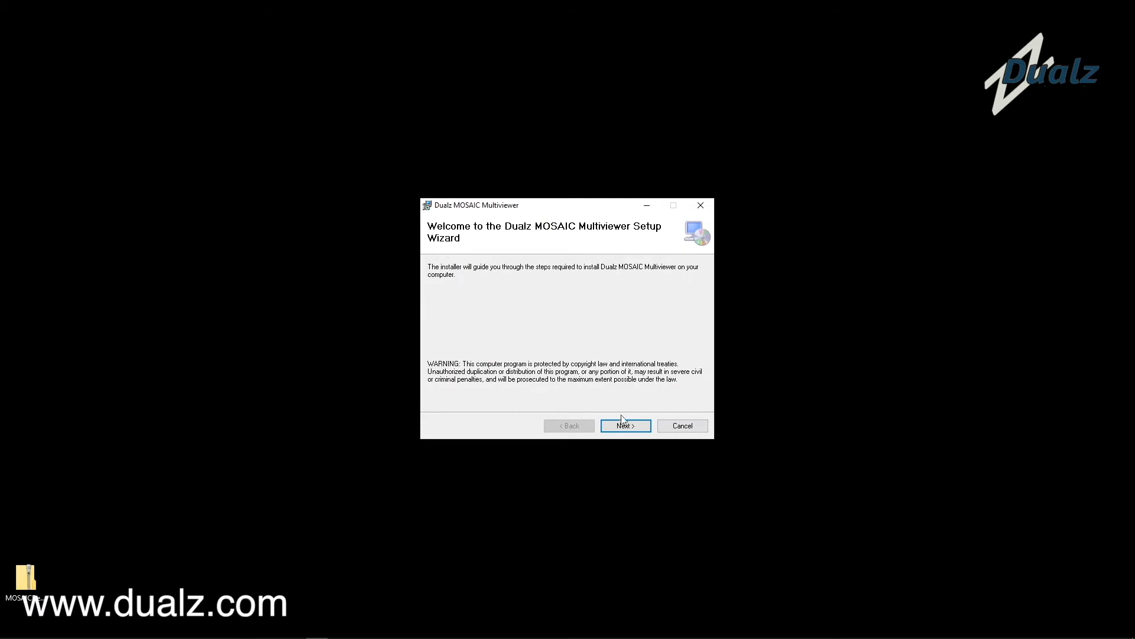
Install with the license accepted, demo setup in C:\MosaicBlocks\, and start the demo.
click(634, 427)
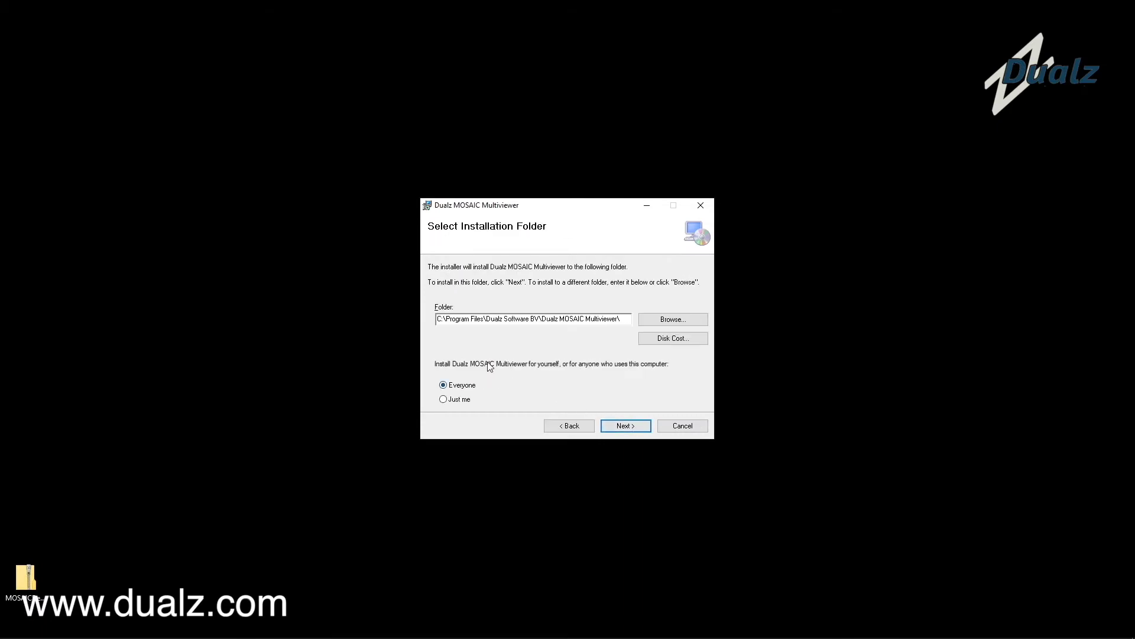
click(637, 428)
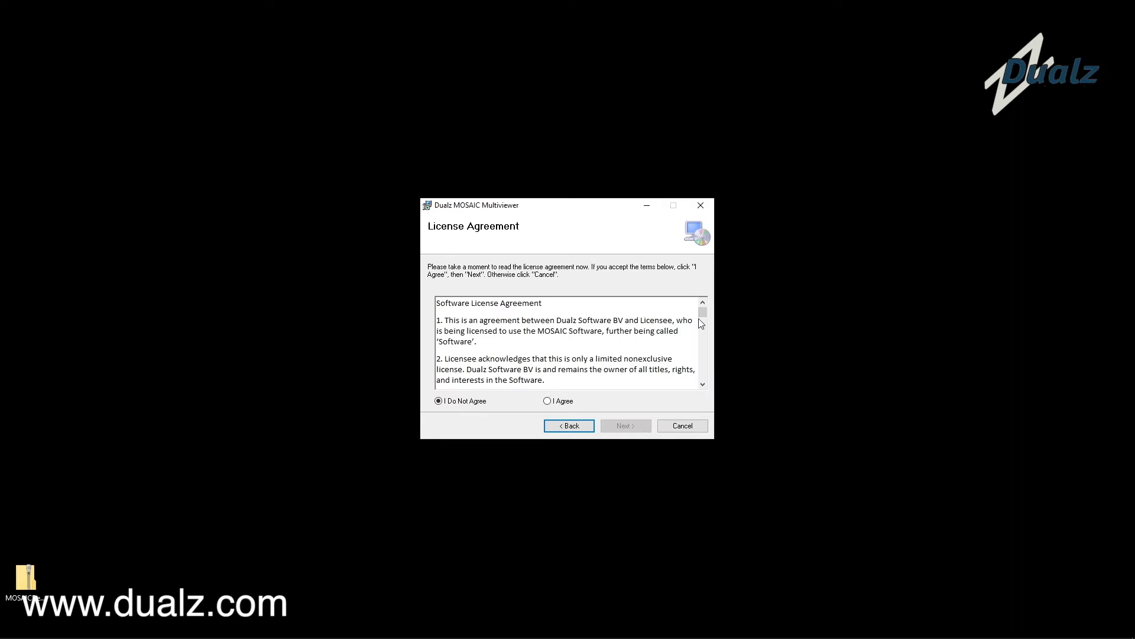
drag(705, 311, 705, 371)
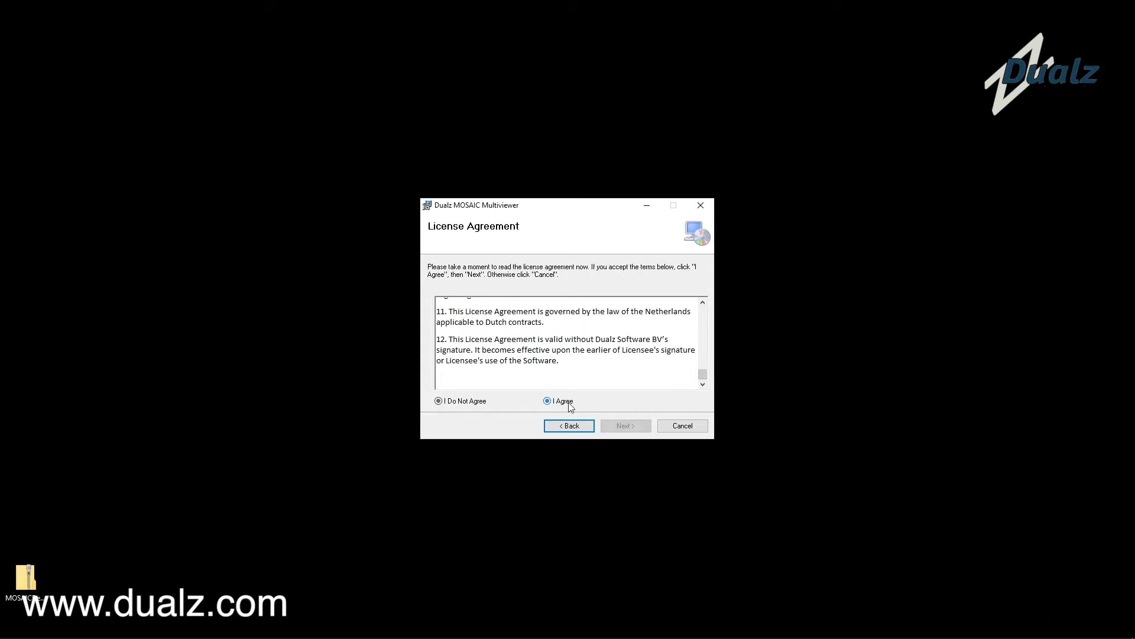
click(622, 426)
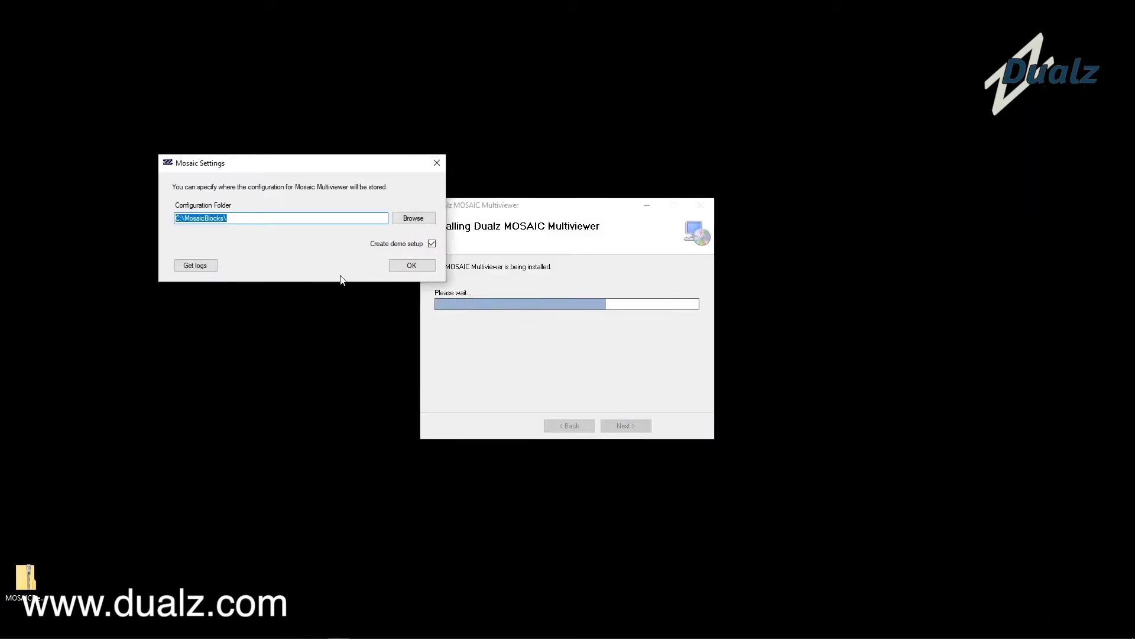
click(421, 267)
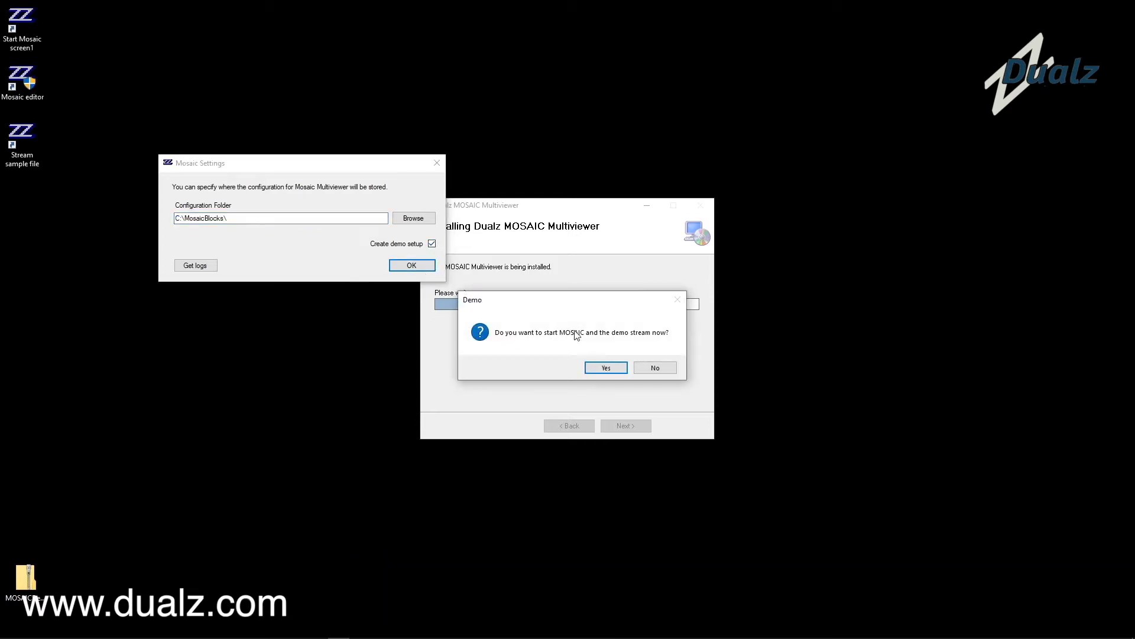
click(606, 369)
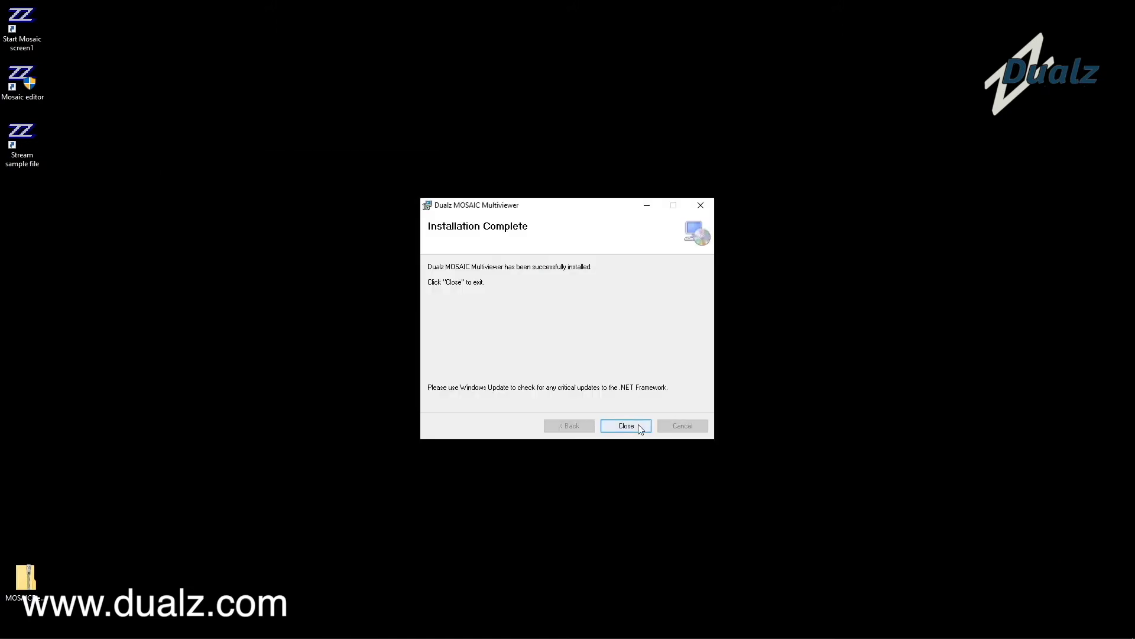
click(625, 422)
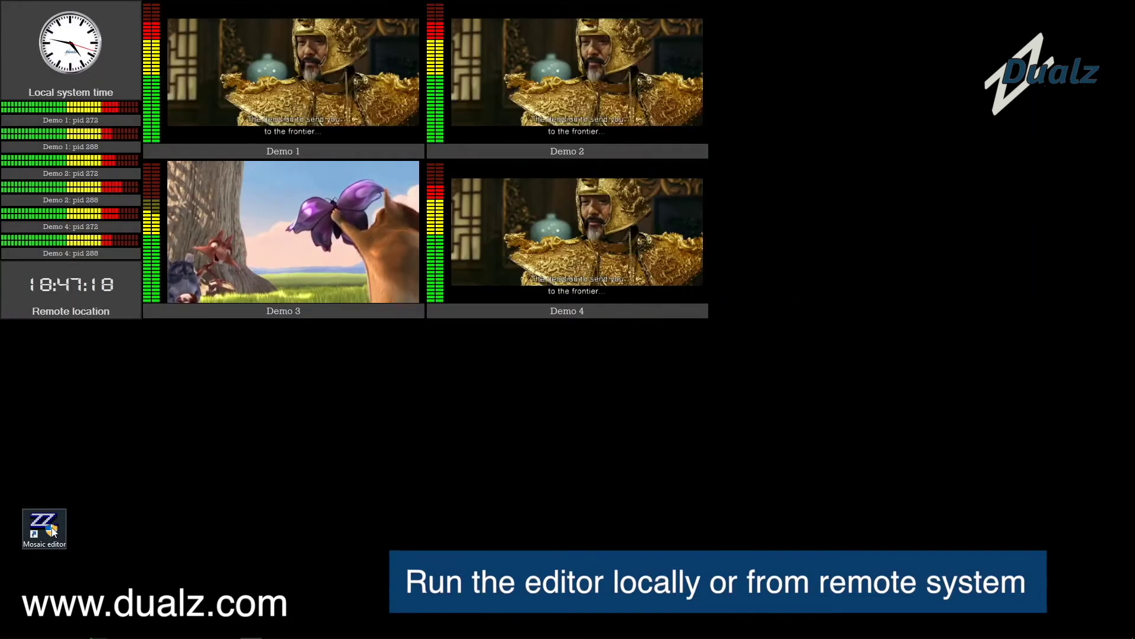
With the Demo 1–4 feeds running, select the Mosaic editor desktop shortcut.
click(54, 530)
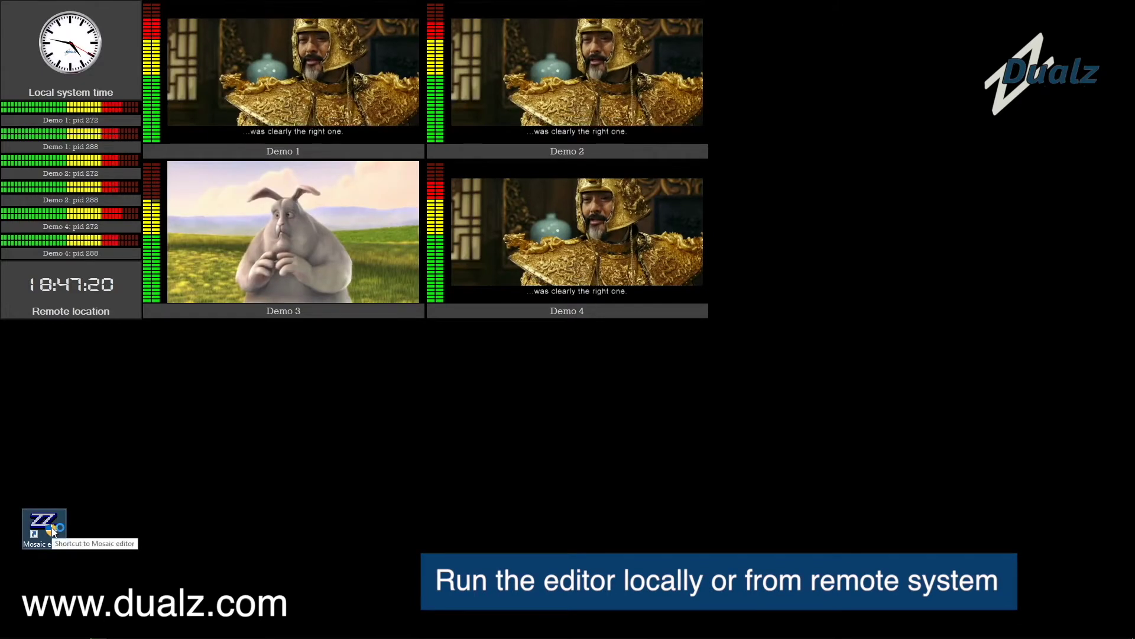
Launch the Multiviewer Editor and review Block 1, 3 and 4 position and size properties.
double_click(53, 531)
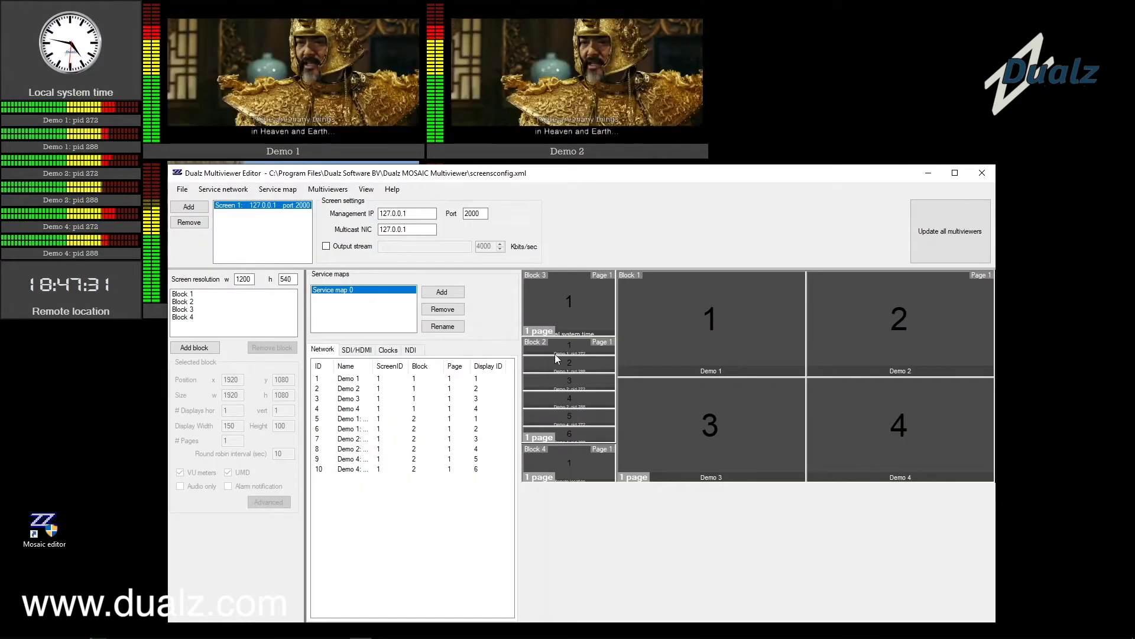
click(185, 295)
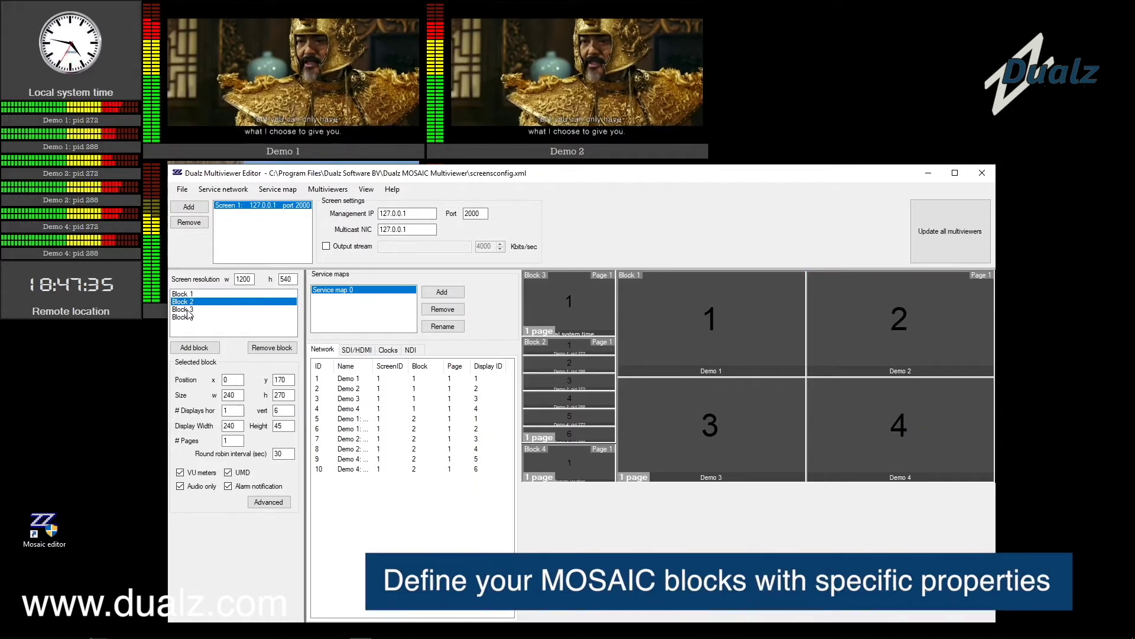
click(188, 309)
click(186, 318)
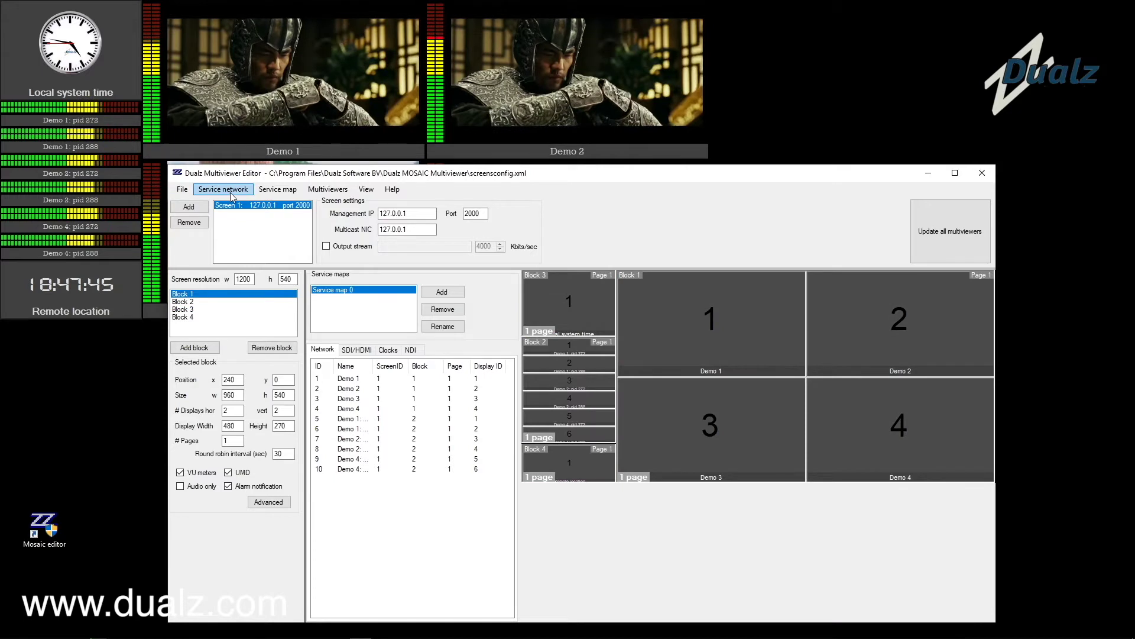
click(233, 192)
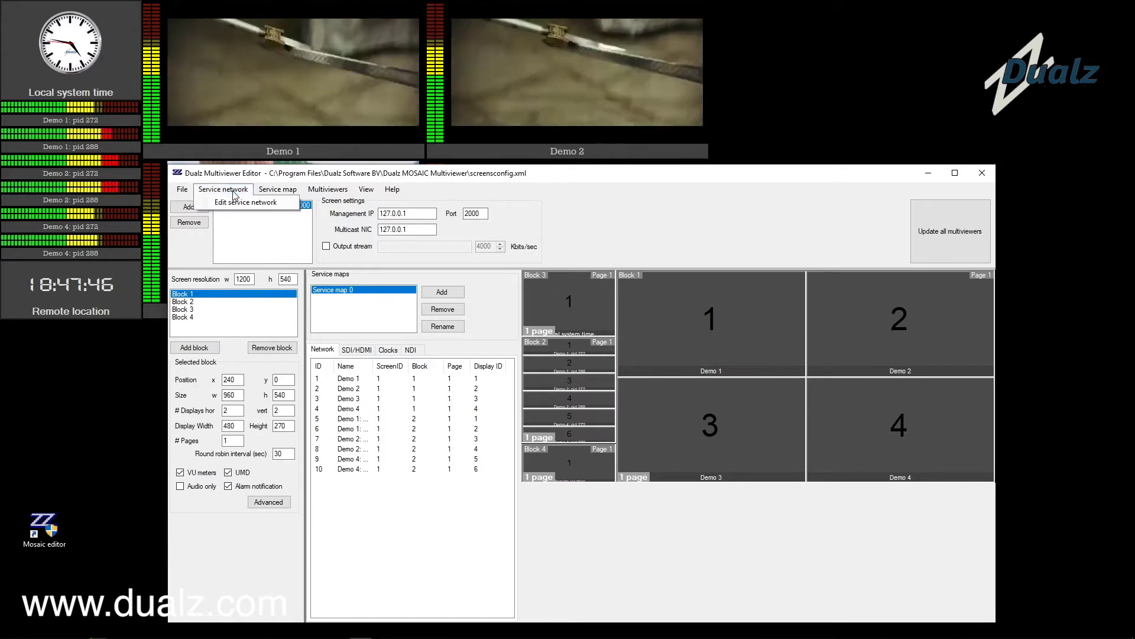
View Demo 1's UDP stream settings without changes, then save the service network list.
click(237, 205)
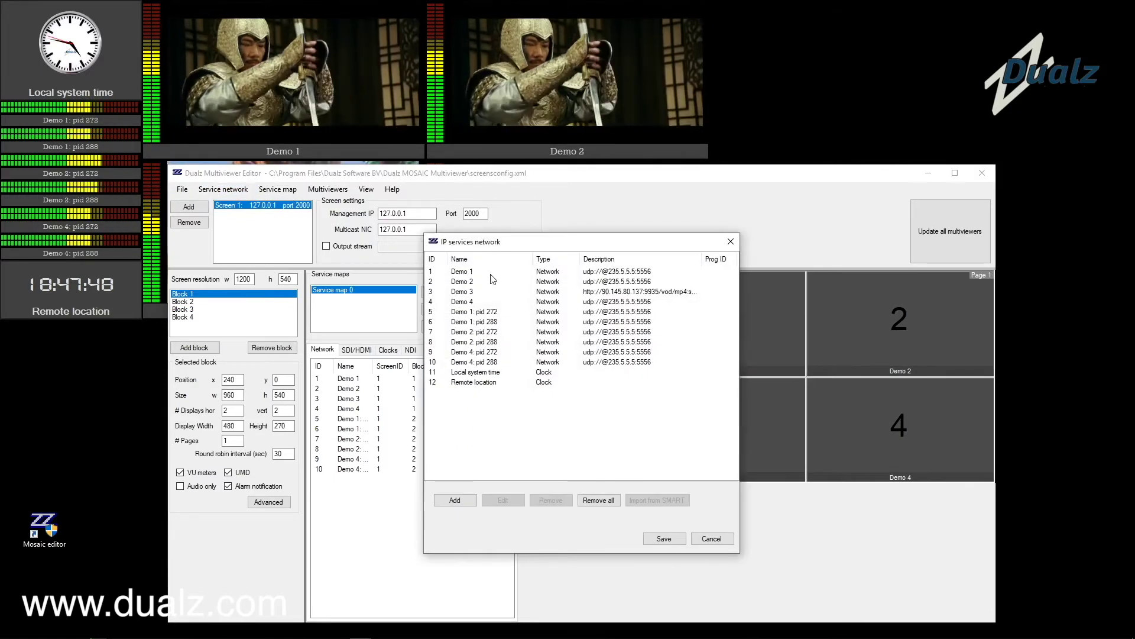
click(542, 273)
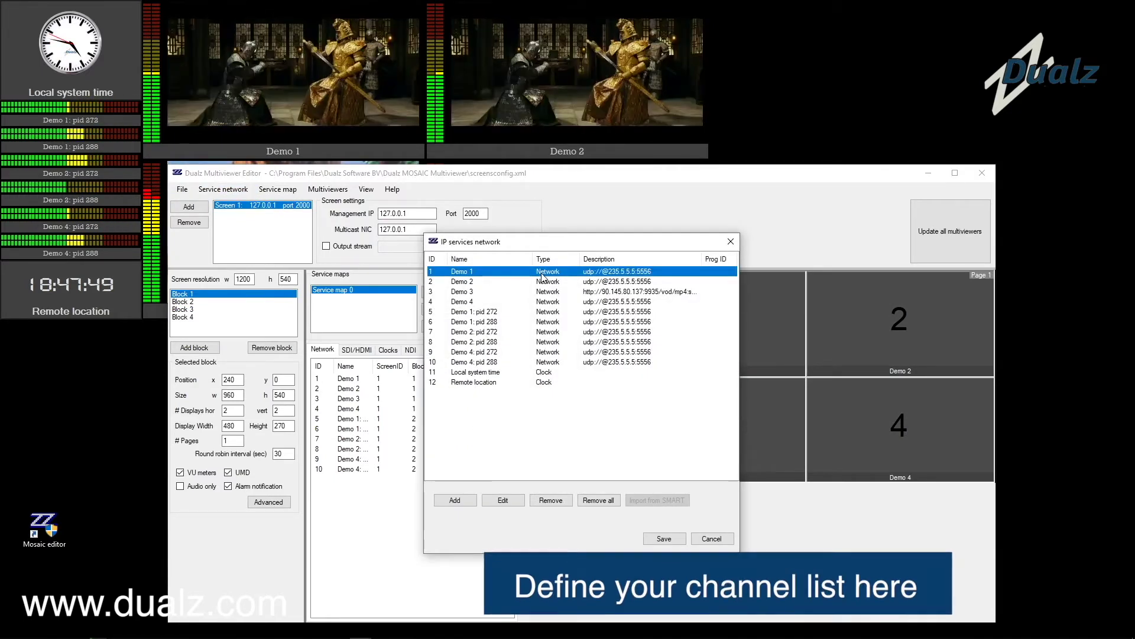
double_click(587, 272)
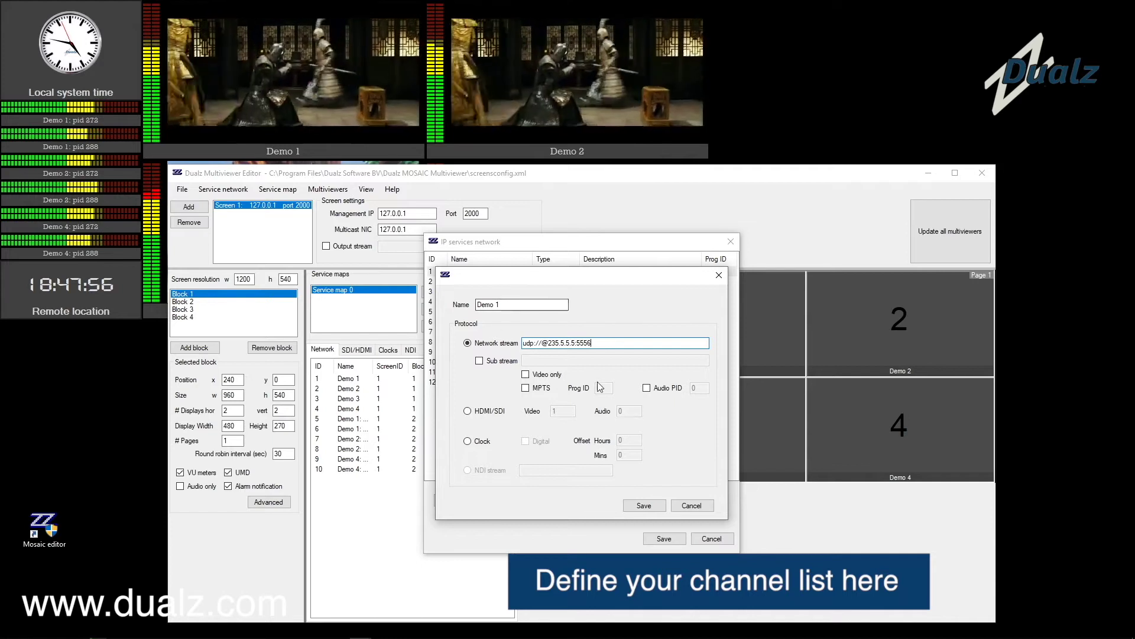
click(682, 509)
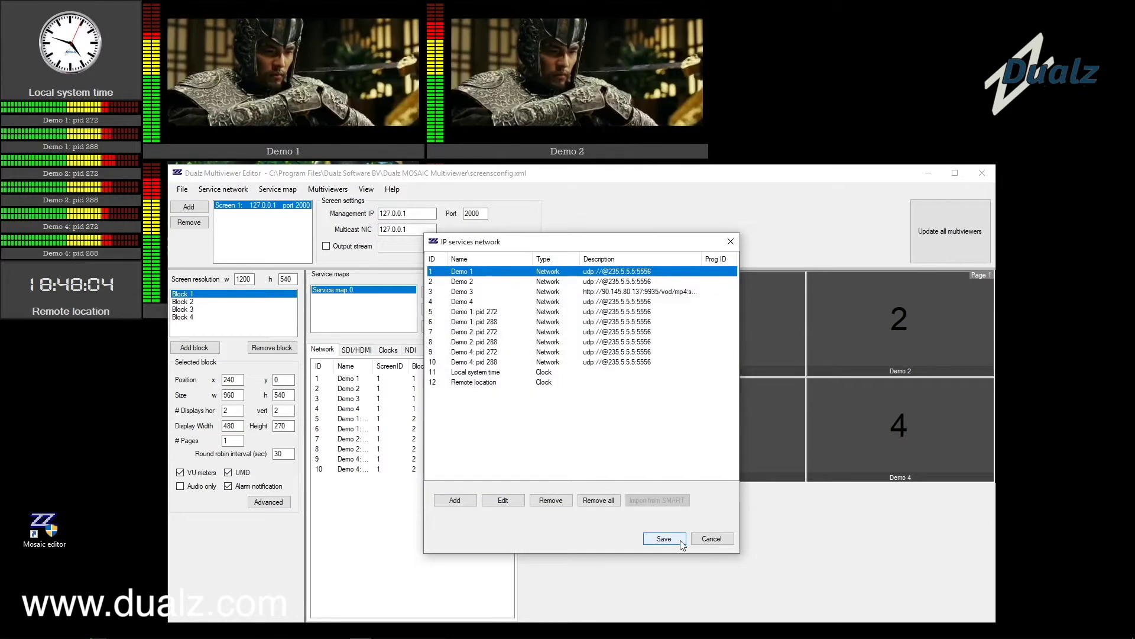
click(656, 535)
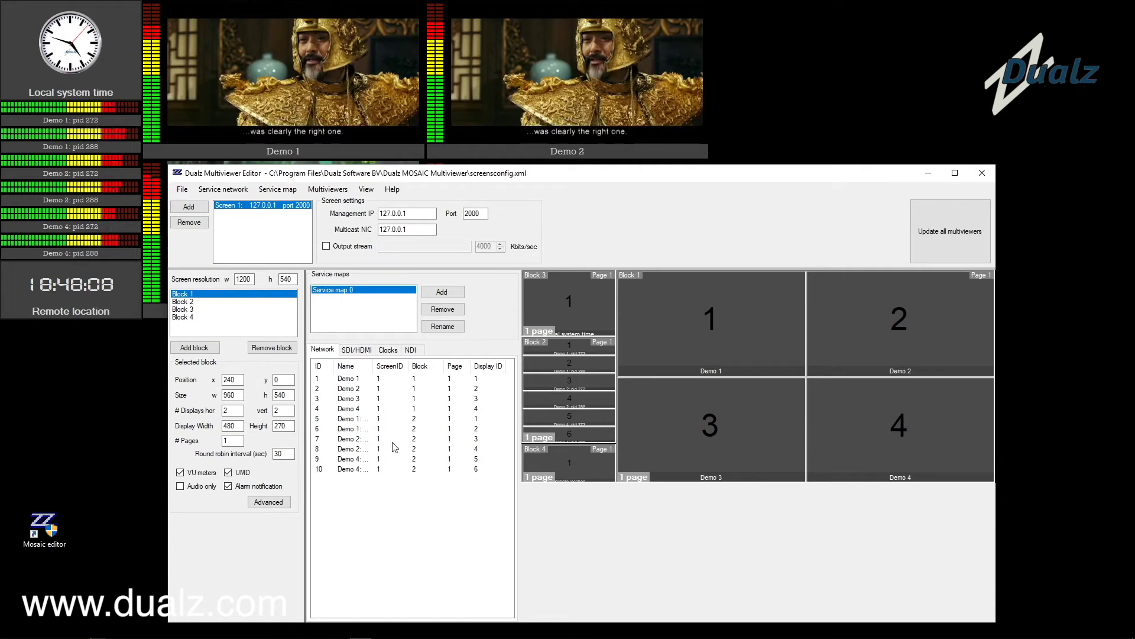
Update all multiviewers with the service mapping, then close the editor saving changes.
click(943, 236)
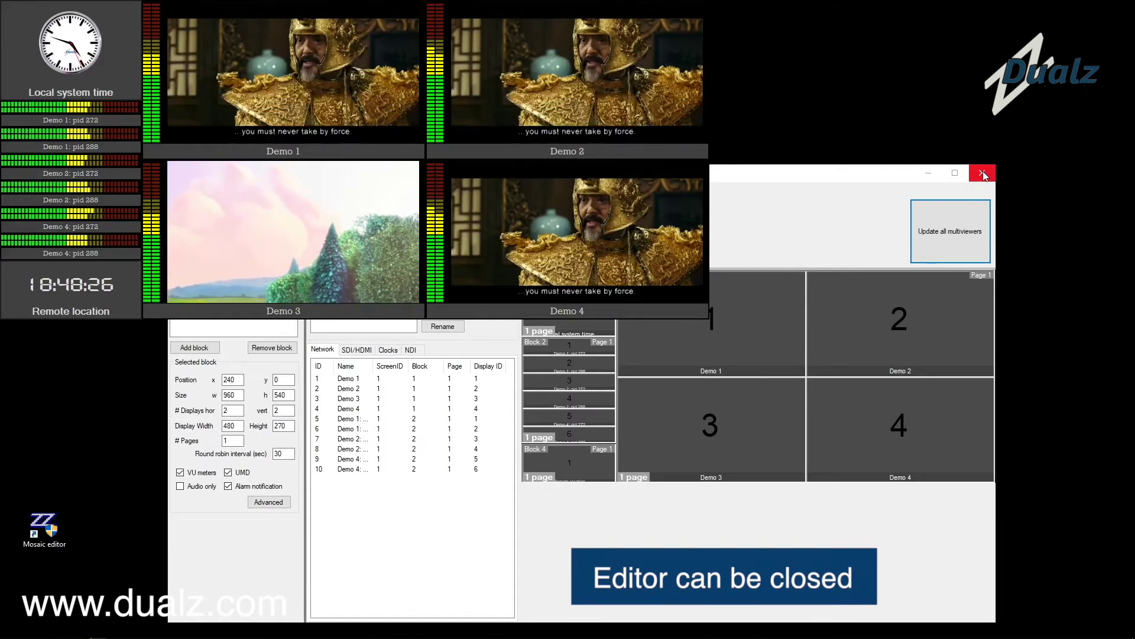
click(982, 172)
click(523, 368)
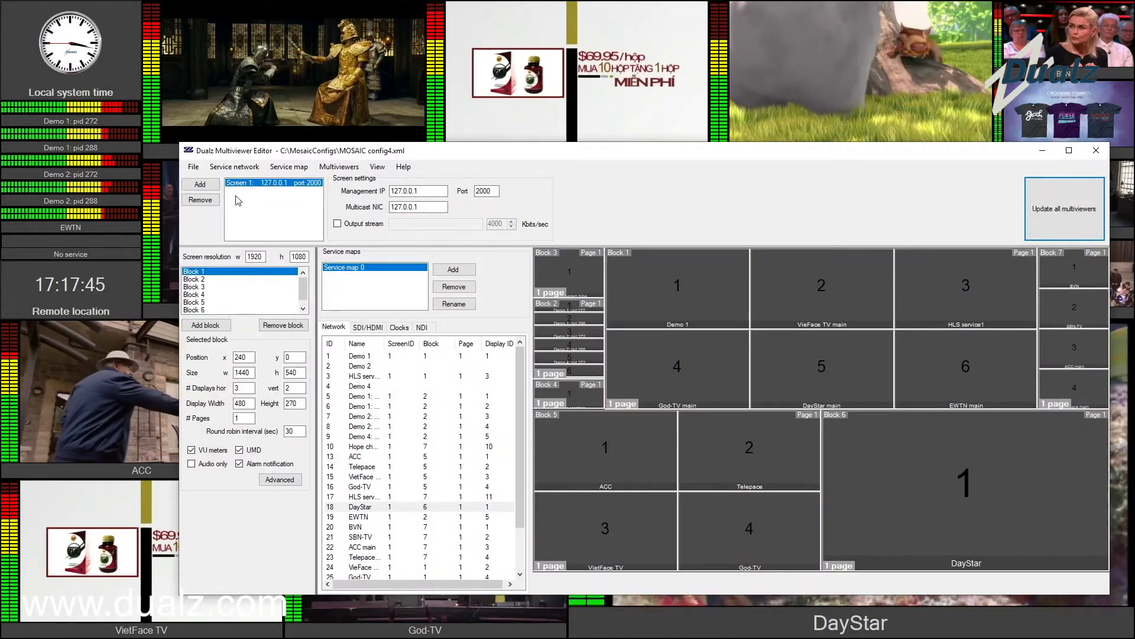
Load MOSAIC config5_4x4.xml and push the 4x4 layout to all multiviewers.
click(193, 167)
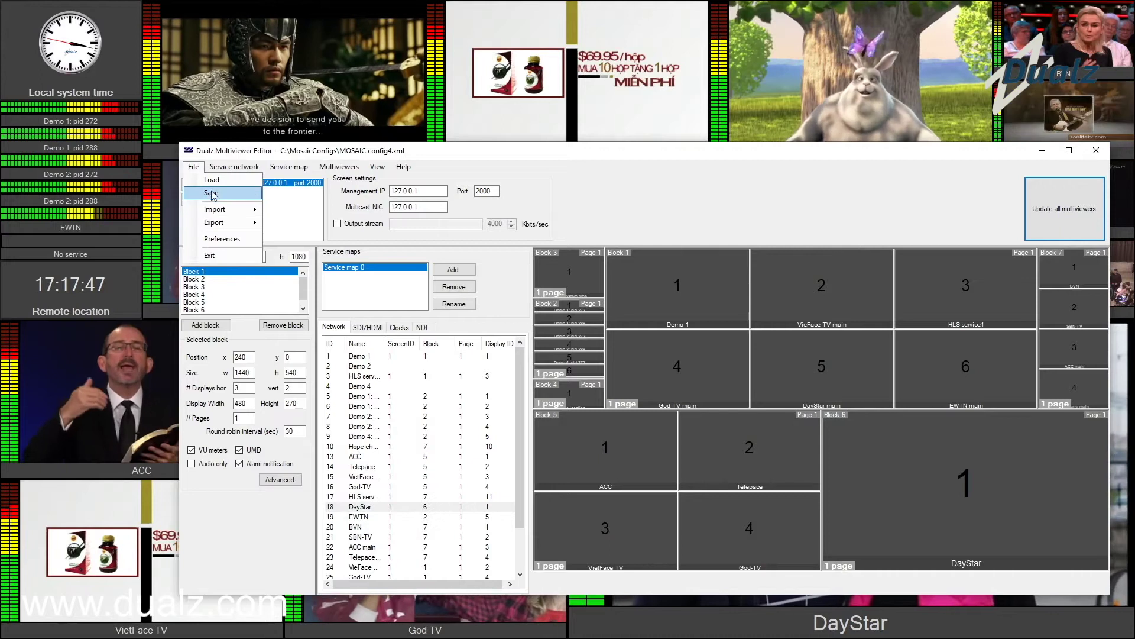
click(211, 180)
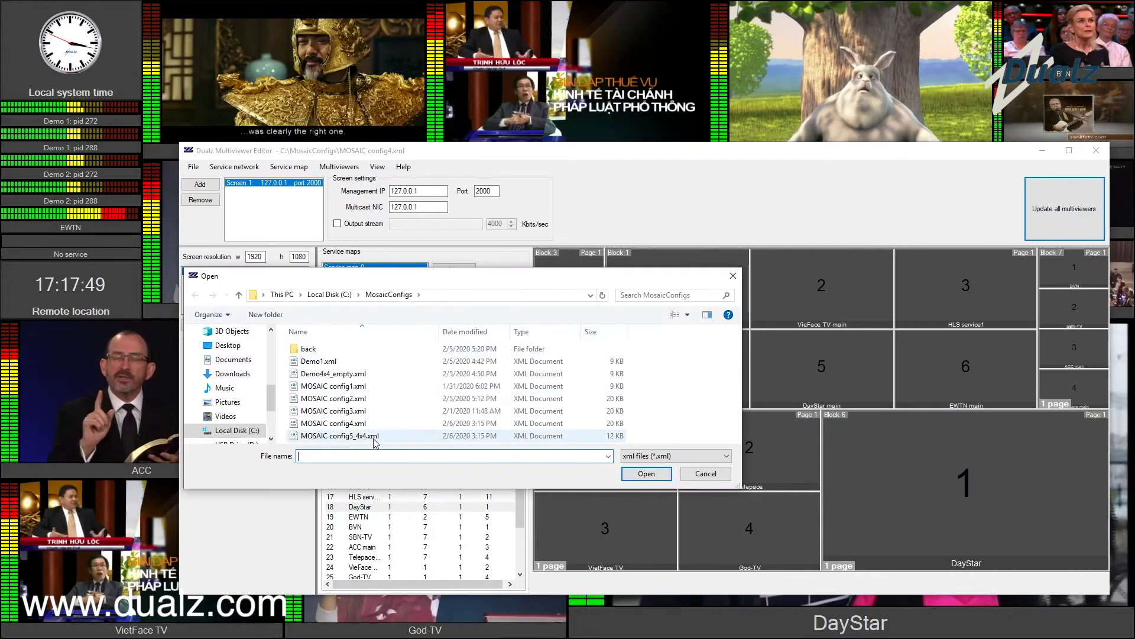
double_click(374, 436)
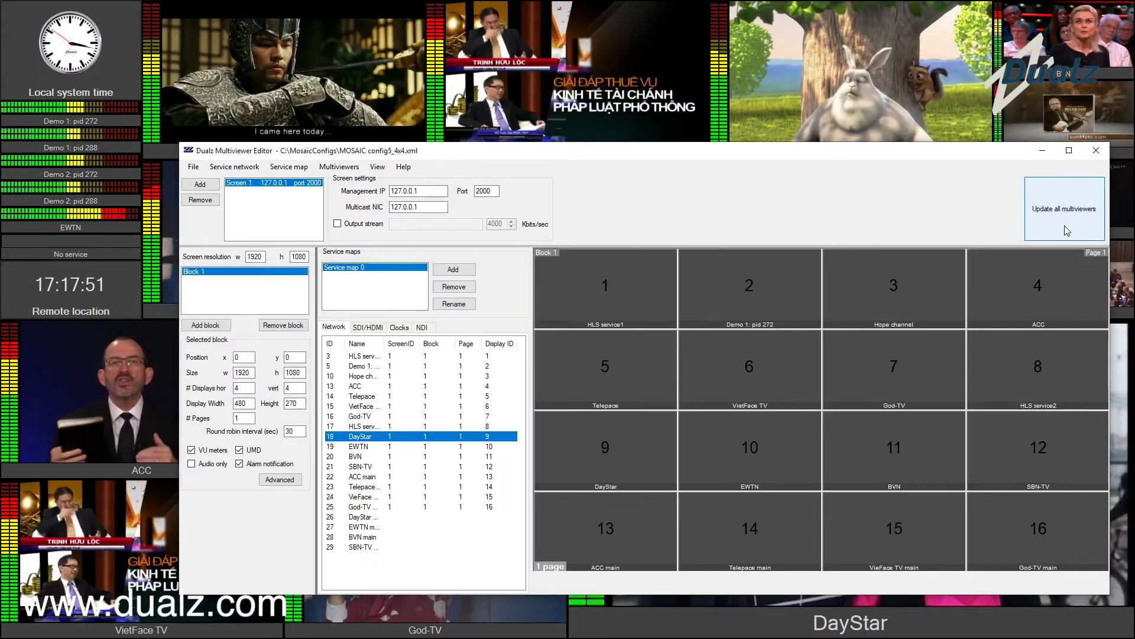
click(1062, 218)
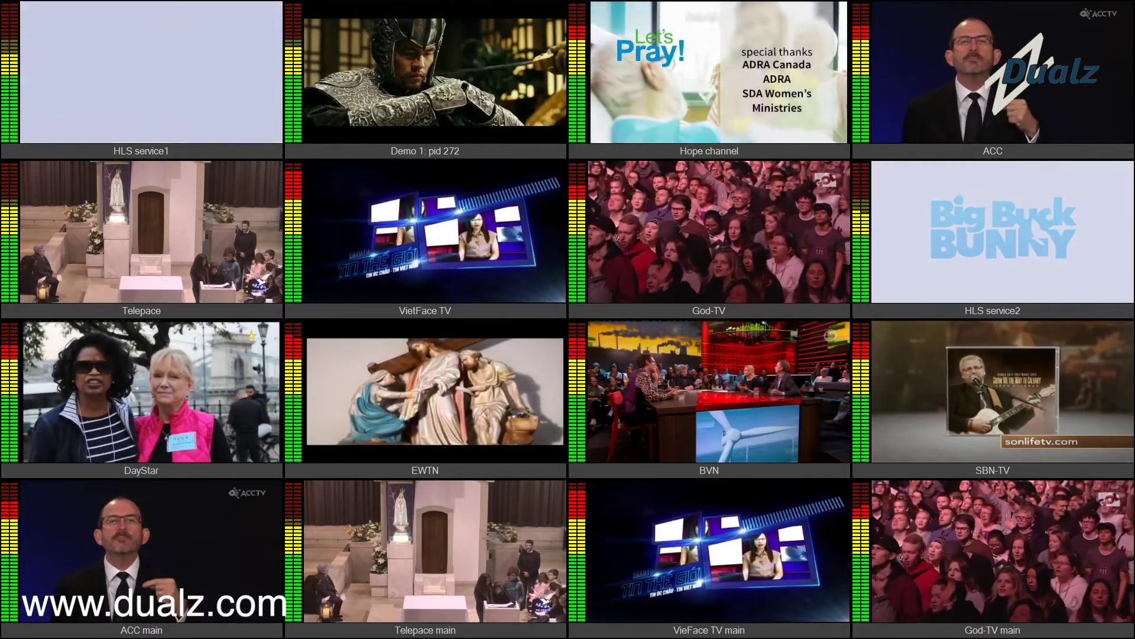
Return to the editor and reload MOSAIC config4.xml.
key(alt+Tab)
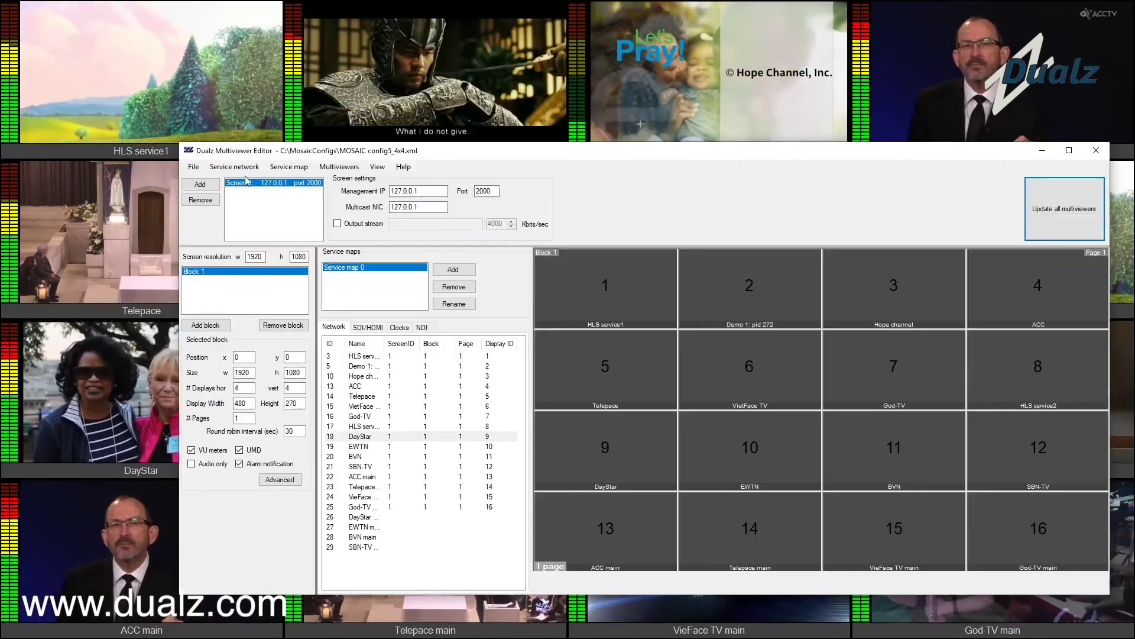
click(194, 167)
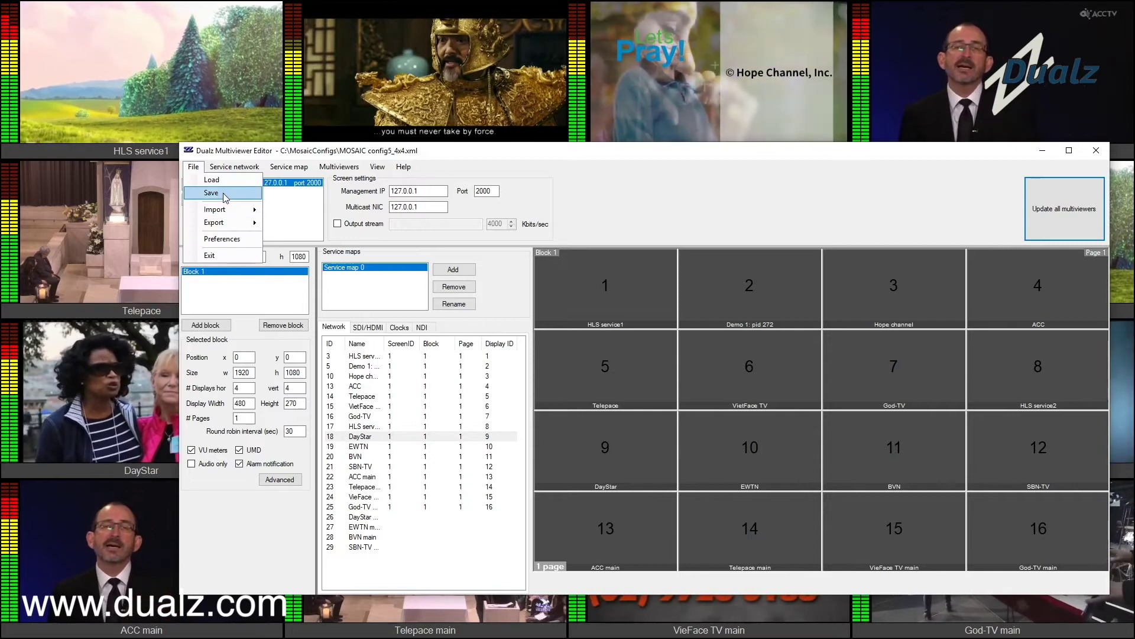
click(211, 180)
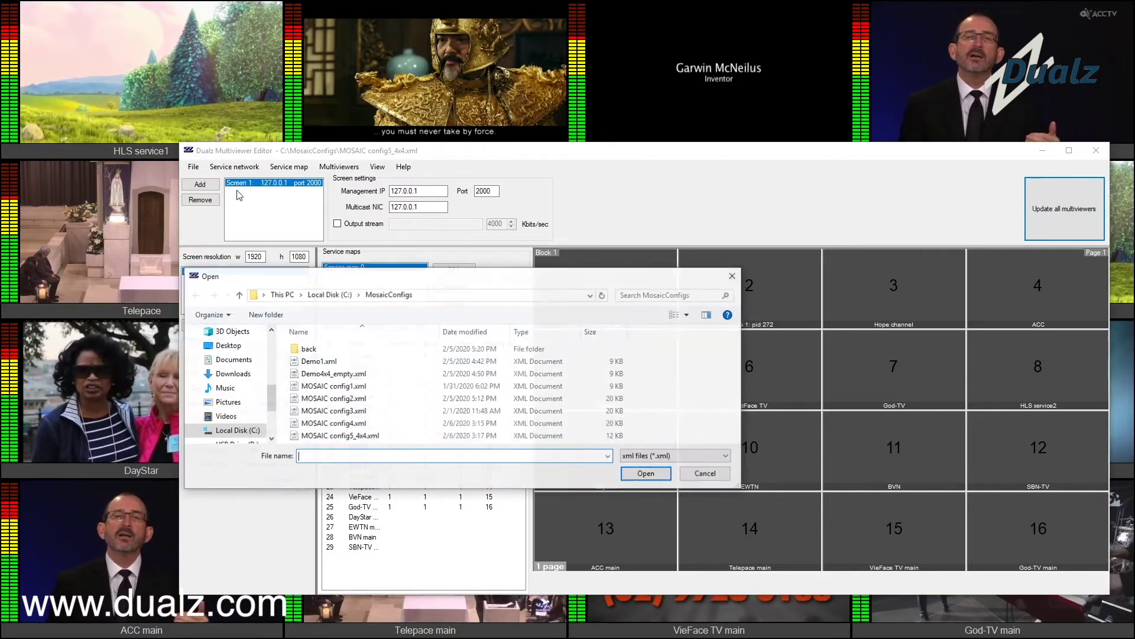
double_click(363, 423)
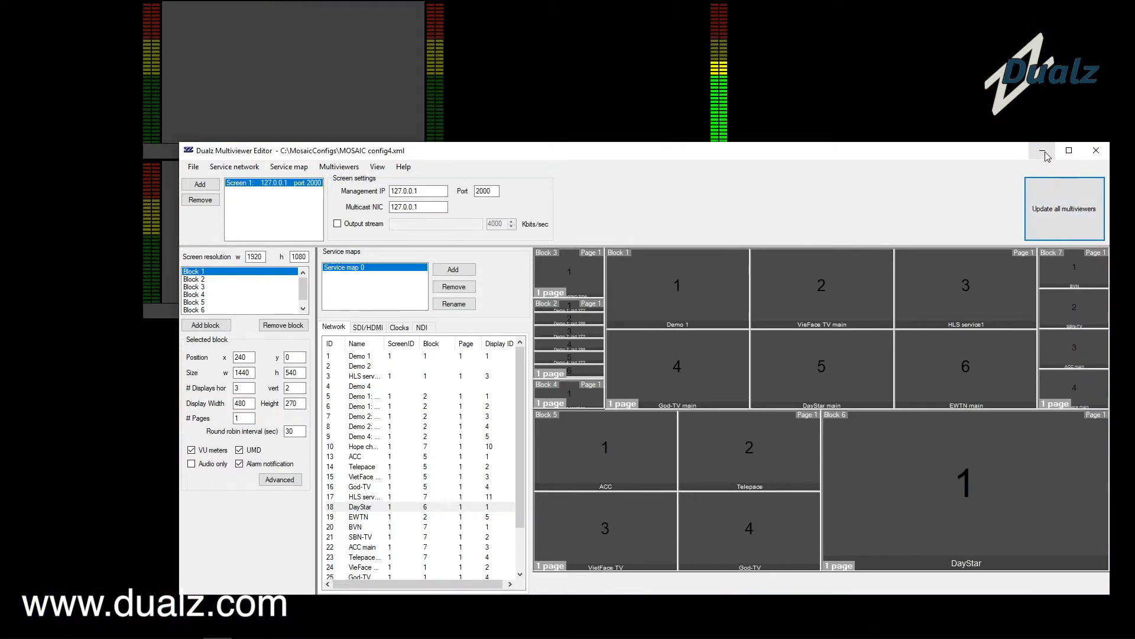
Load MOSAIC config5_empty_4x4.xml and send it, leaving sixteen 'No service' tiles.
click(1043, 153)
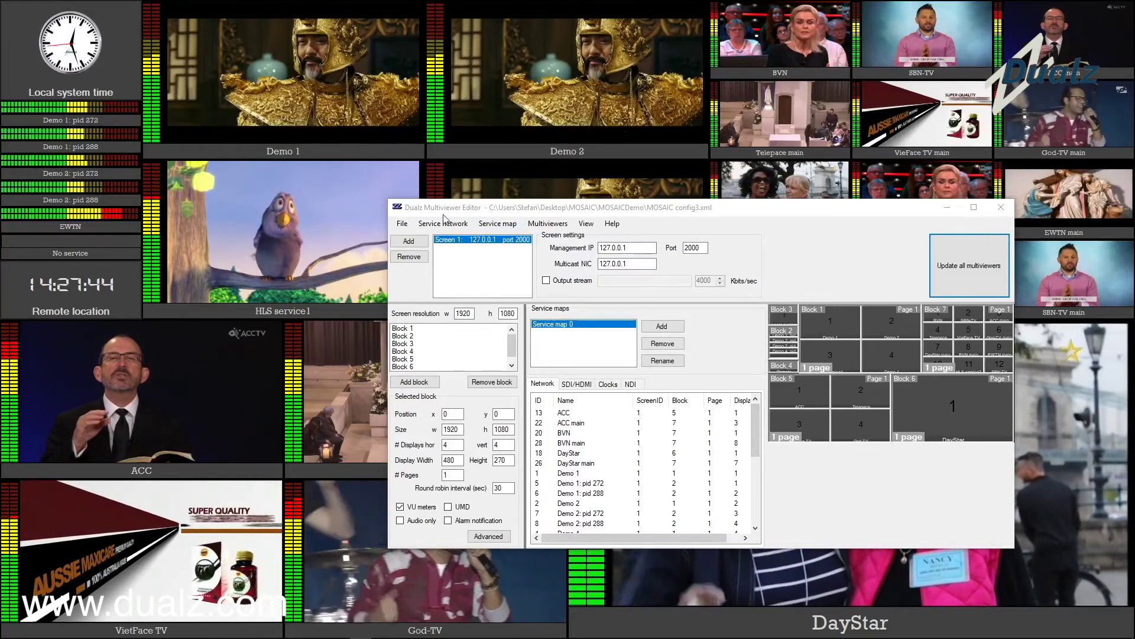
click(404, 226)
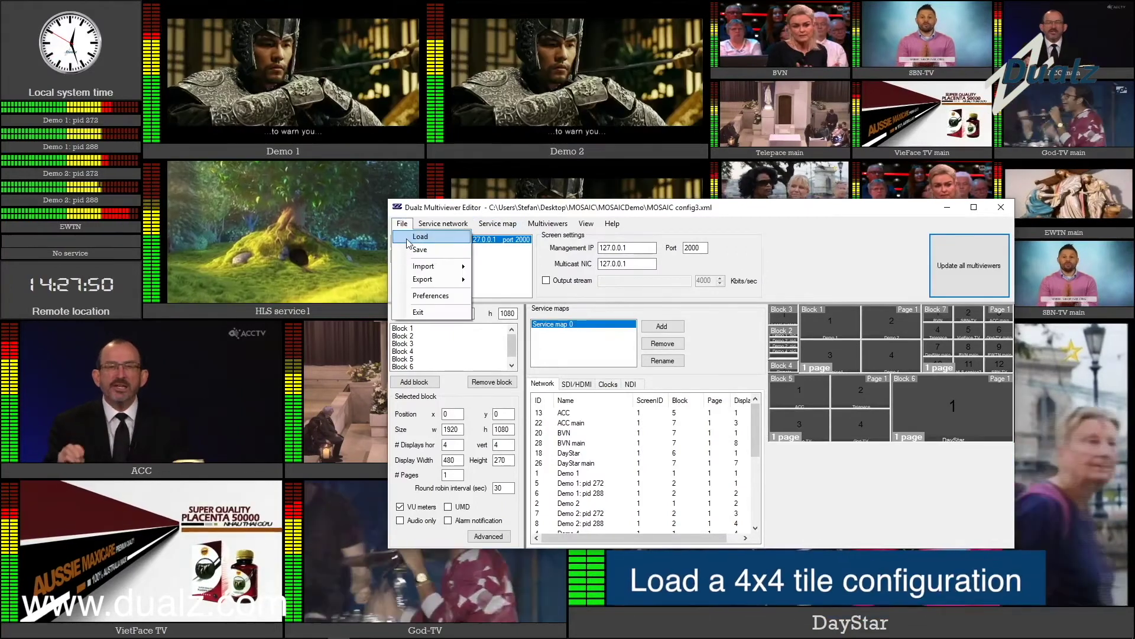
click(417, 238)
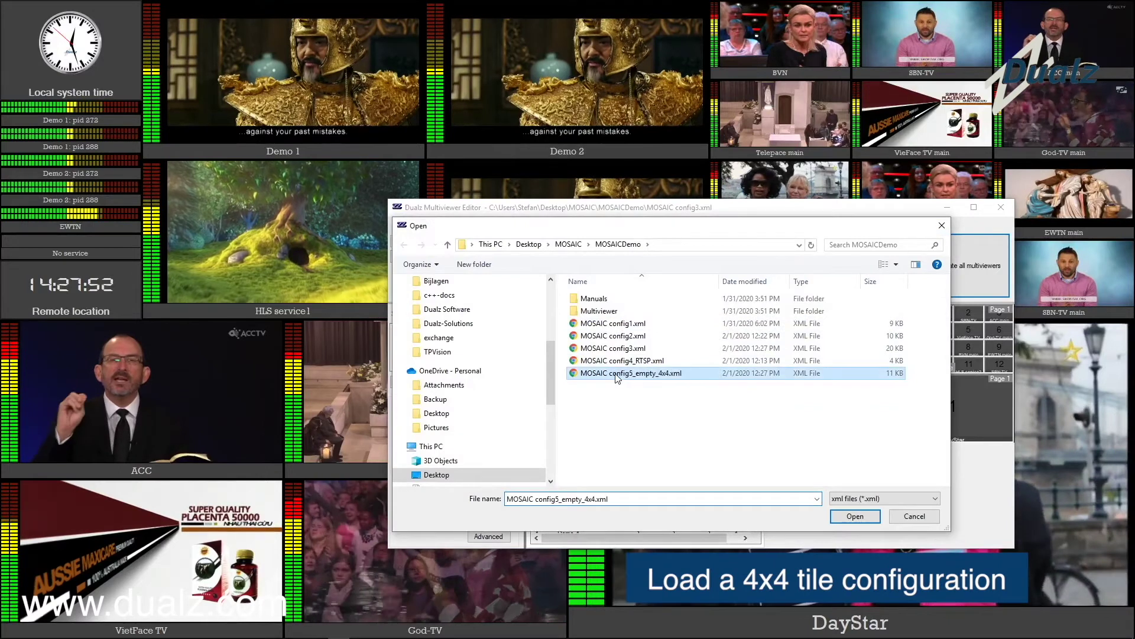
double_click(617, 374)
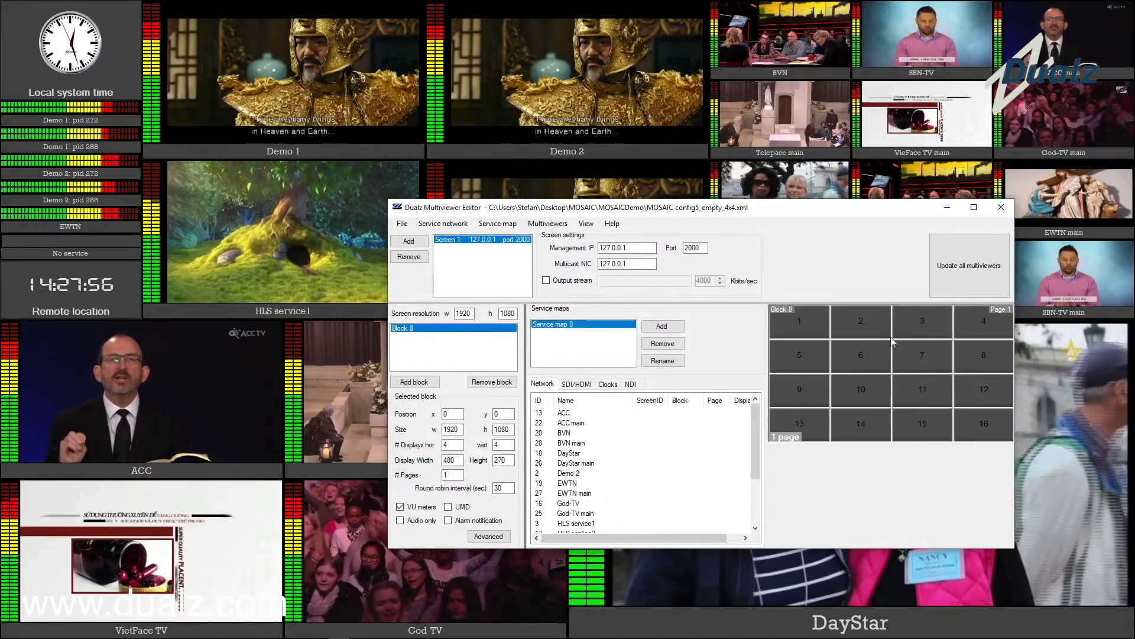
click(943, 285)
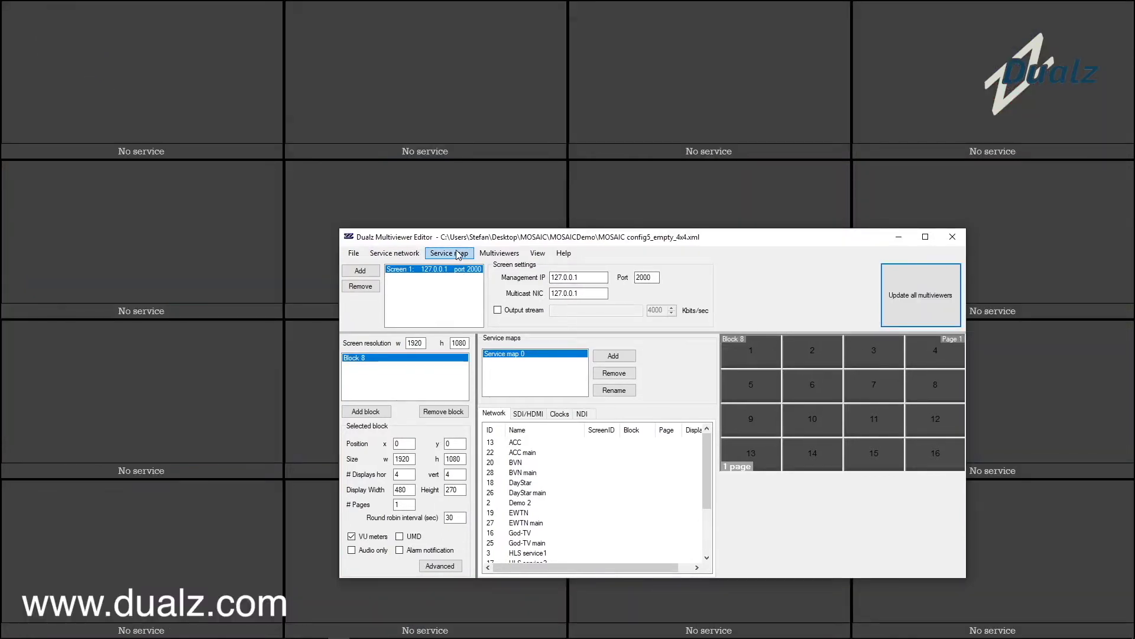
Auto fill the service map across the 4x4 tiles, update multiviewers, and minimize the editor.
click(459, 267)
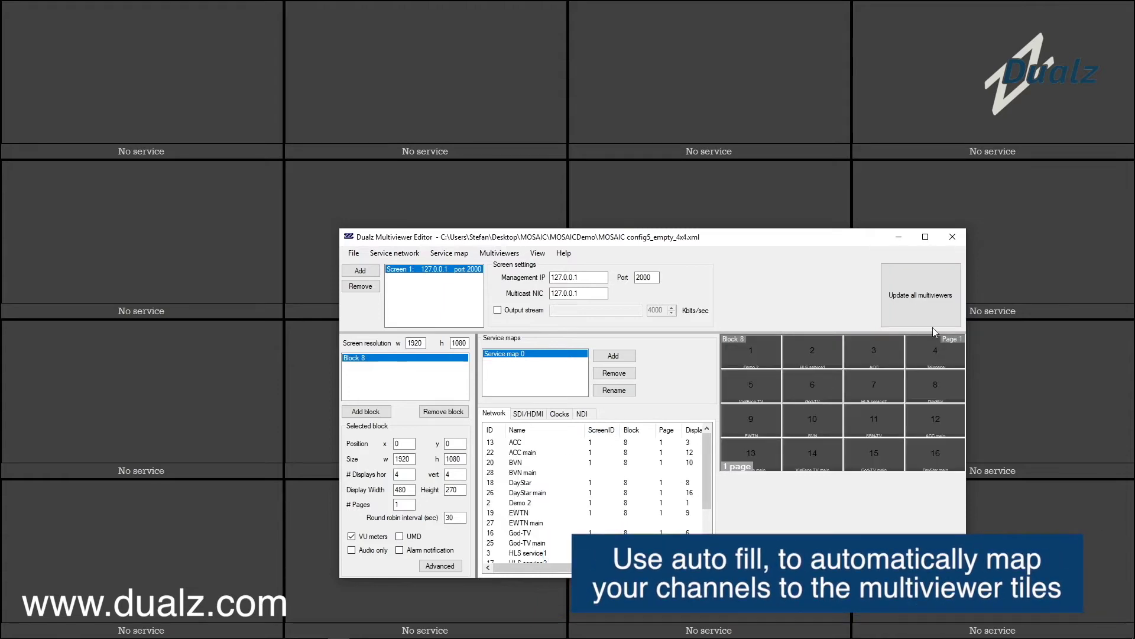
click(949, 307)
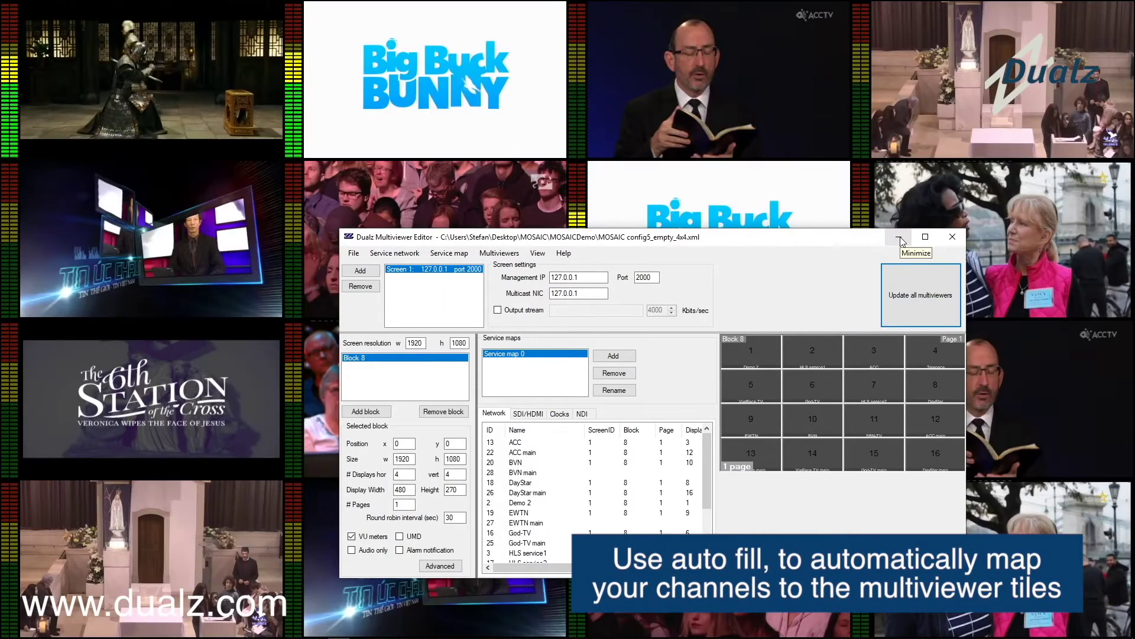
click(899, 237)
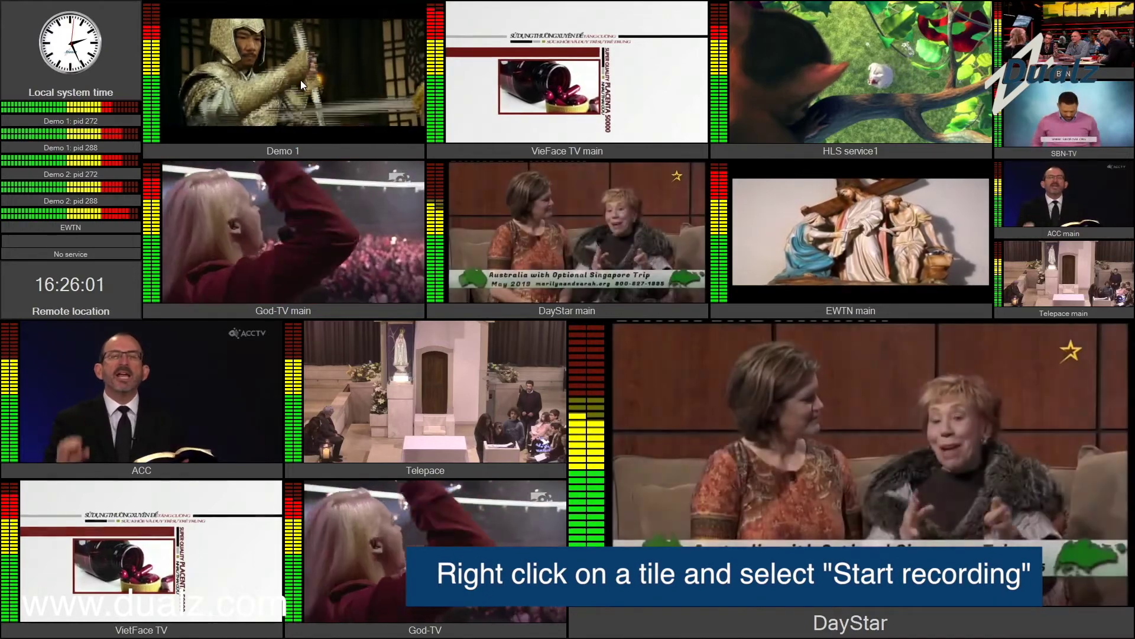
Record a short Demo 1 tile clip, then open its Recordings folder.
right_click(302, 80)
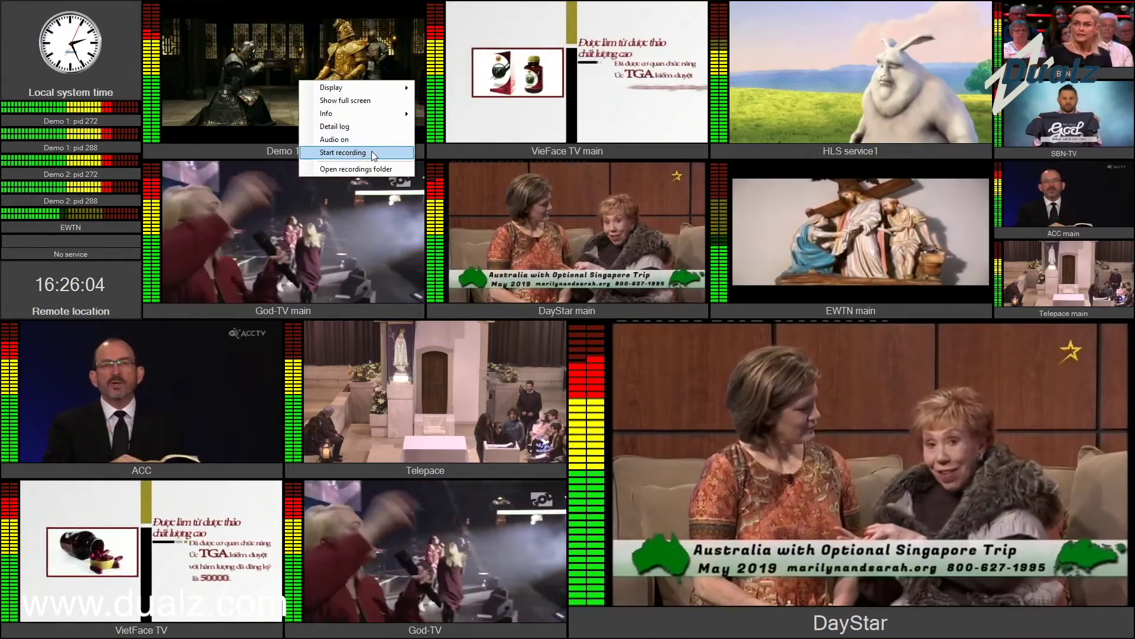
click(371, 152)
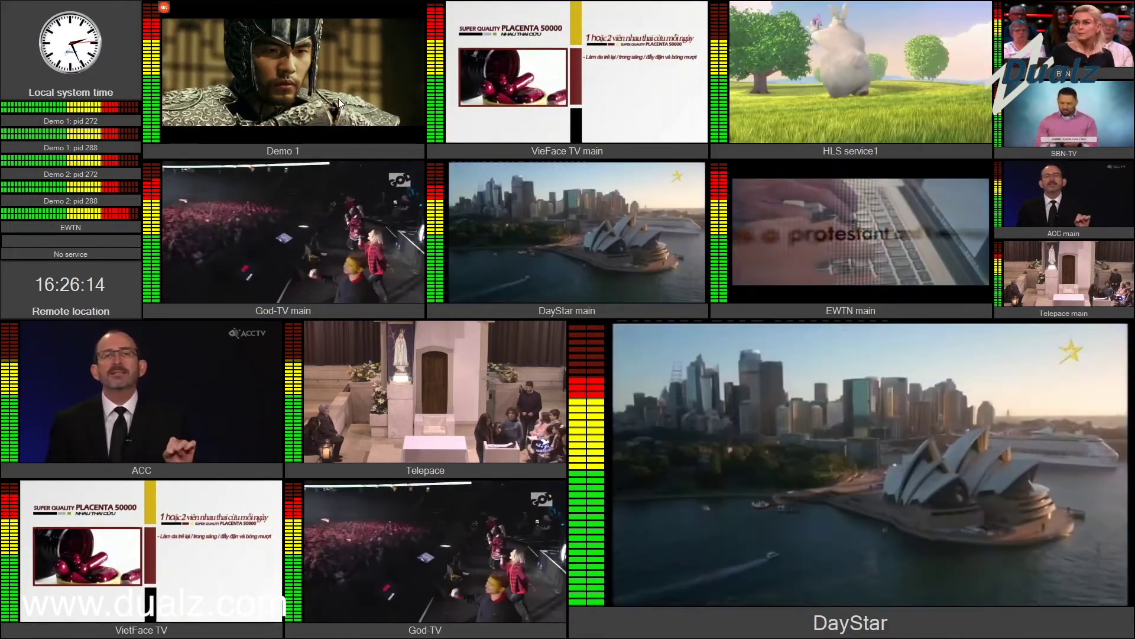
right_click(338, 98)
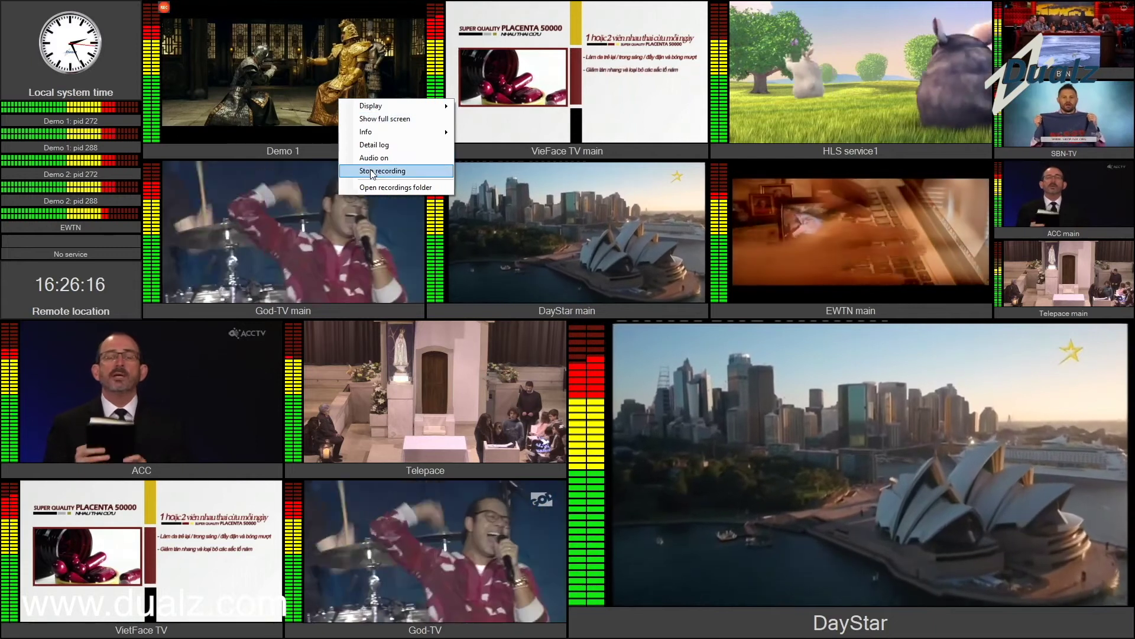
click(371, 171)
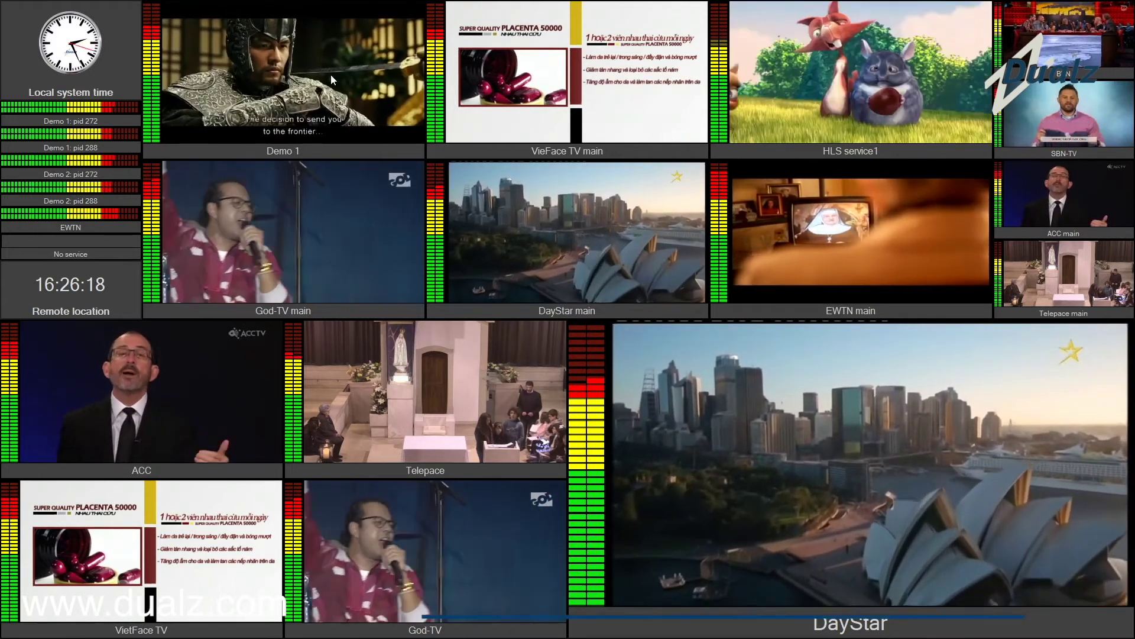
right_click(329, 73)
click(373, 164)
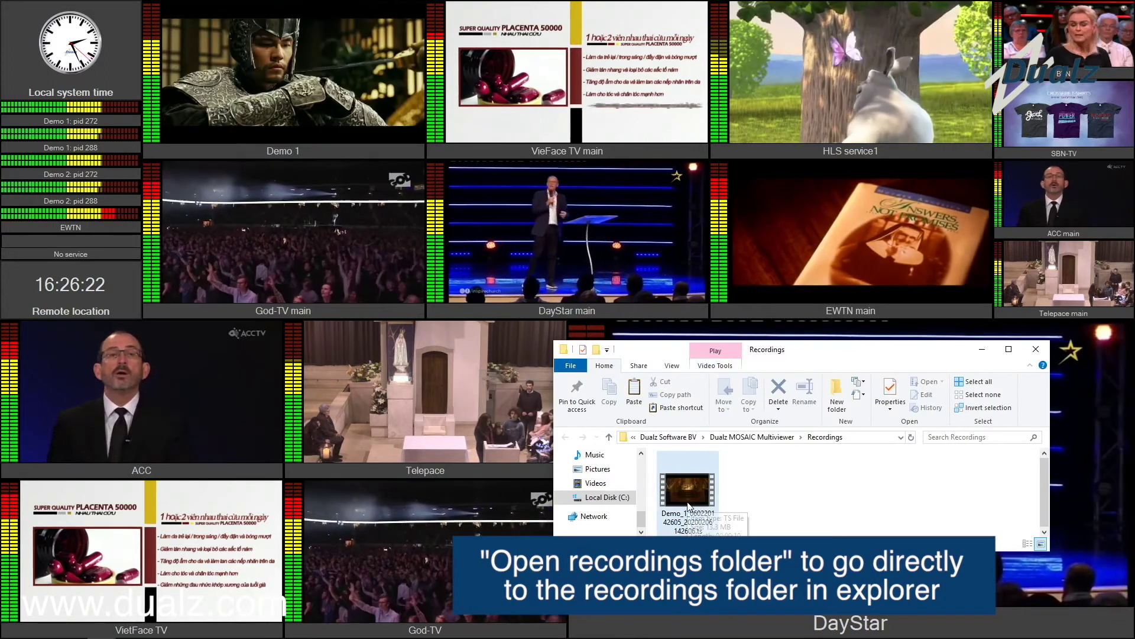
Play the Demo_1 recording, then close the player and minimize the Recordings folder.
double_click(687, 500)
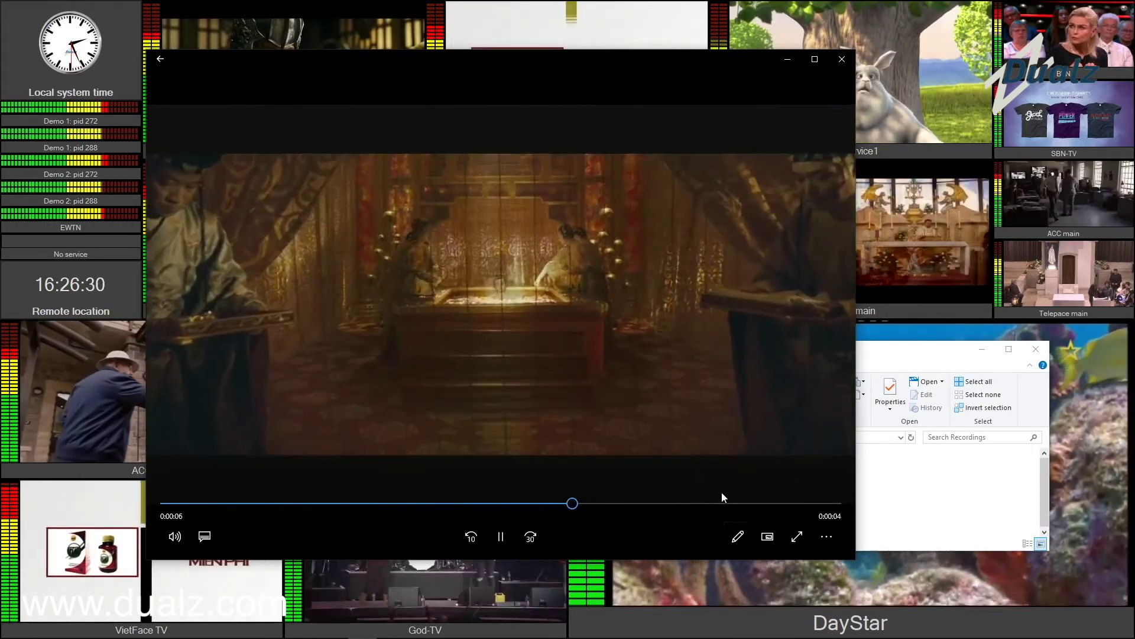
click(842, 59)
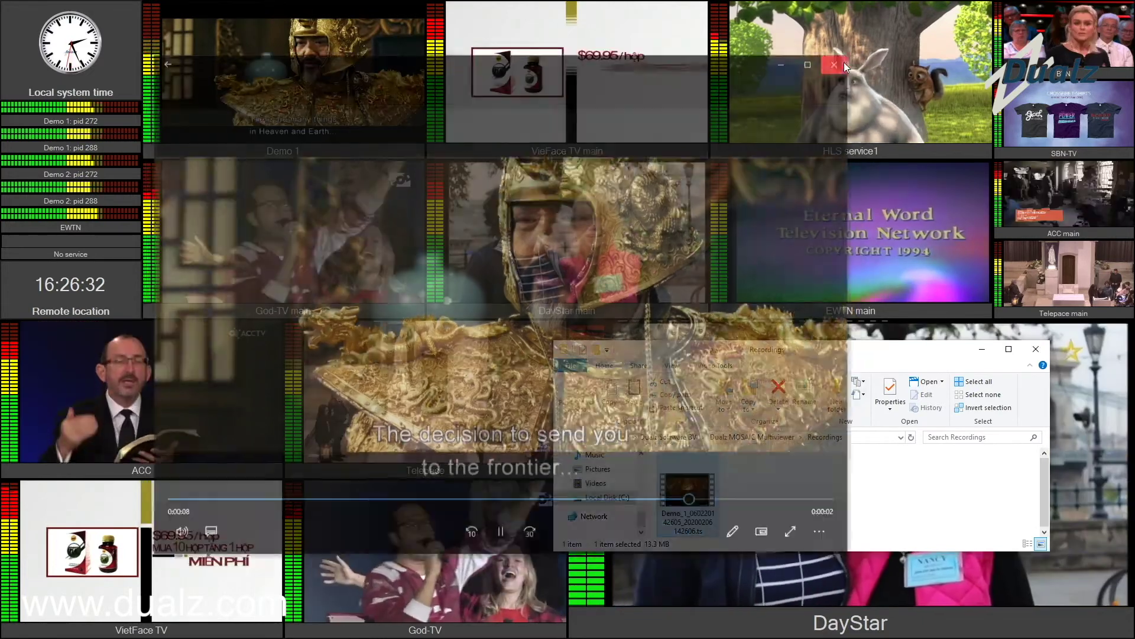
click(979, 350)
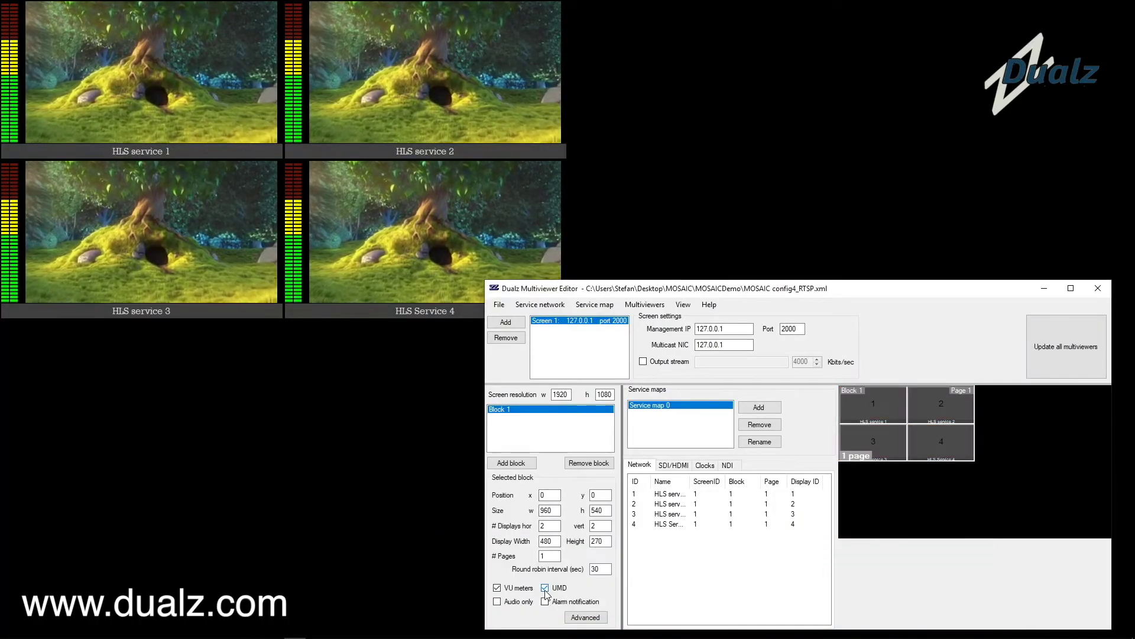
Turn the UMD tile captions off and back on, updating all multiviewers after each change.
click(1072, 357)
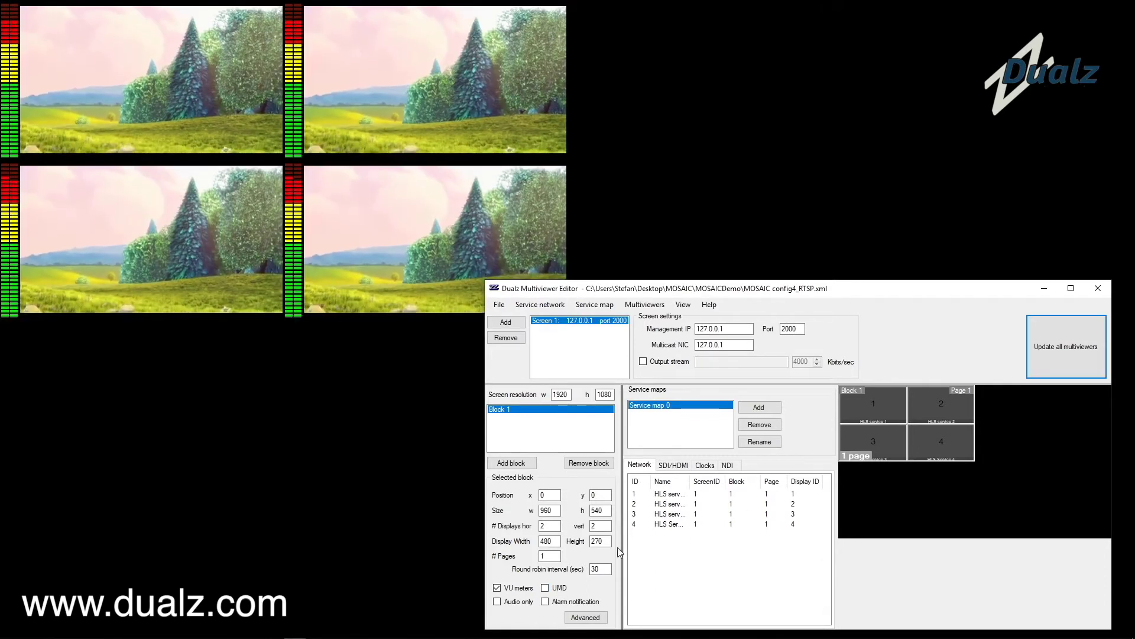
click(545, 589)
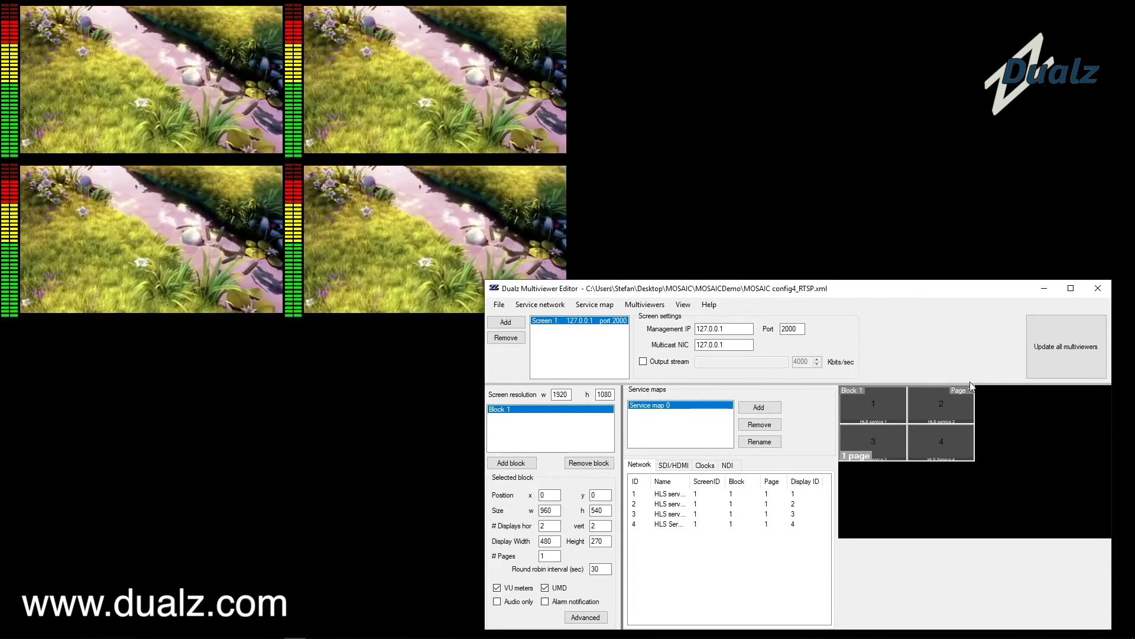
click(1083, 346)
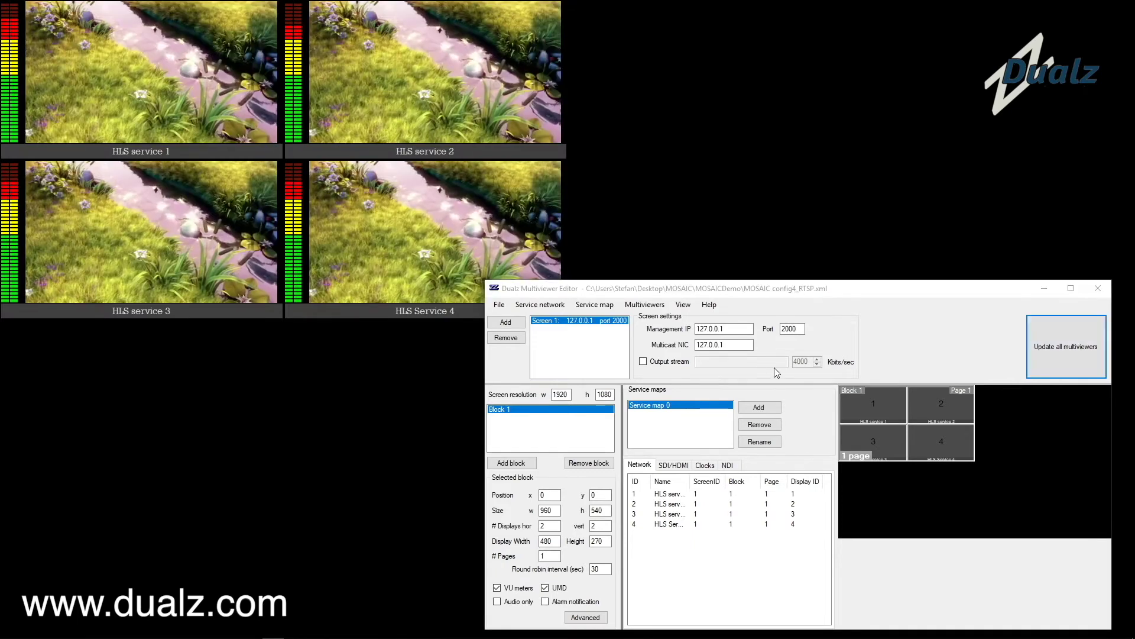
Hide the VU meters and update all multiviewers, then re-enable them and update again.
click(505, 590)
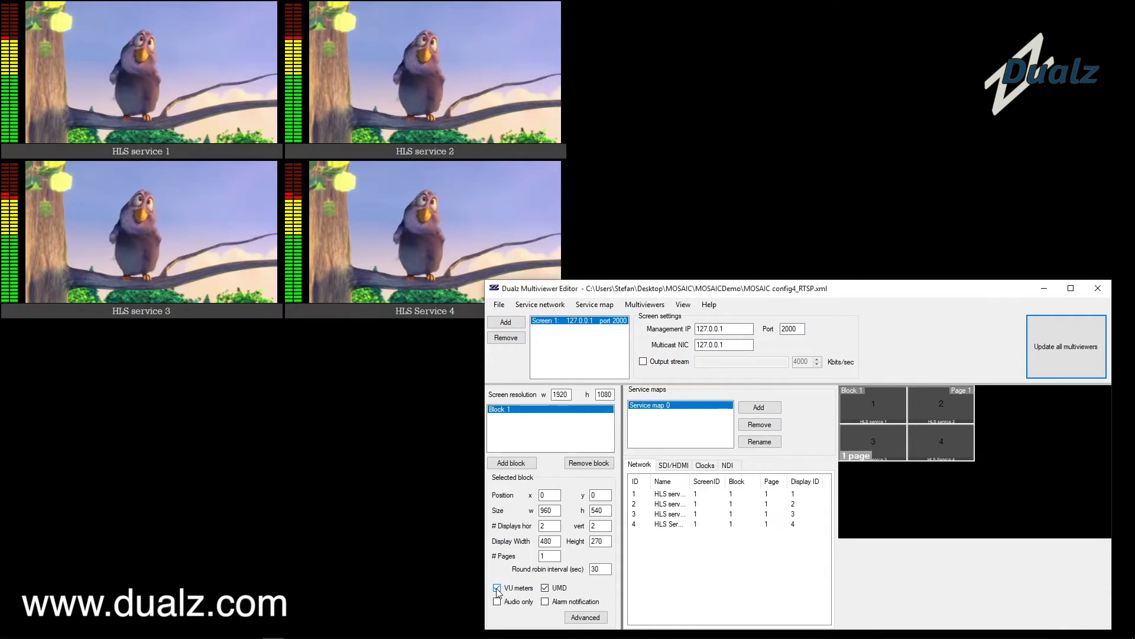
click(1064, 342)
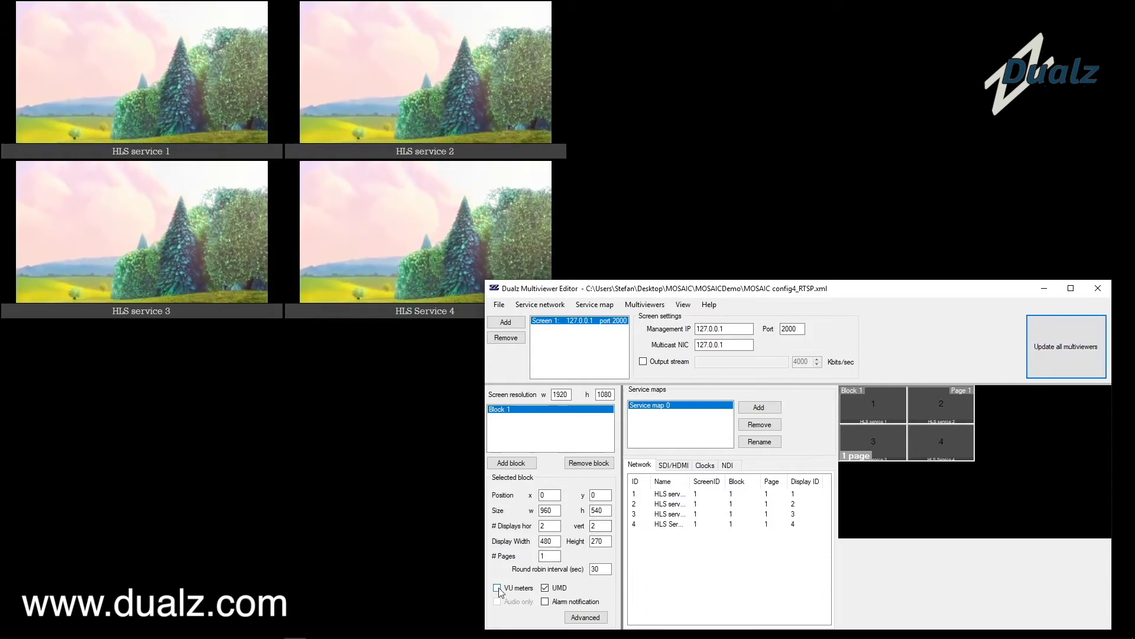
click(497, 587)
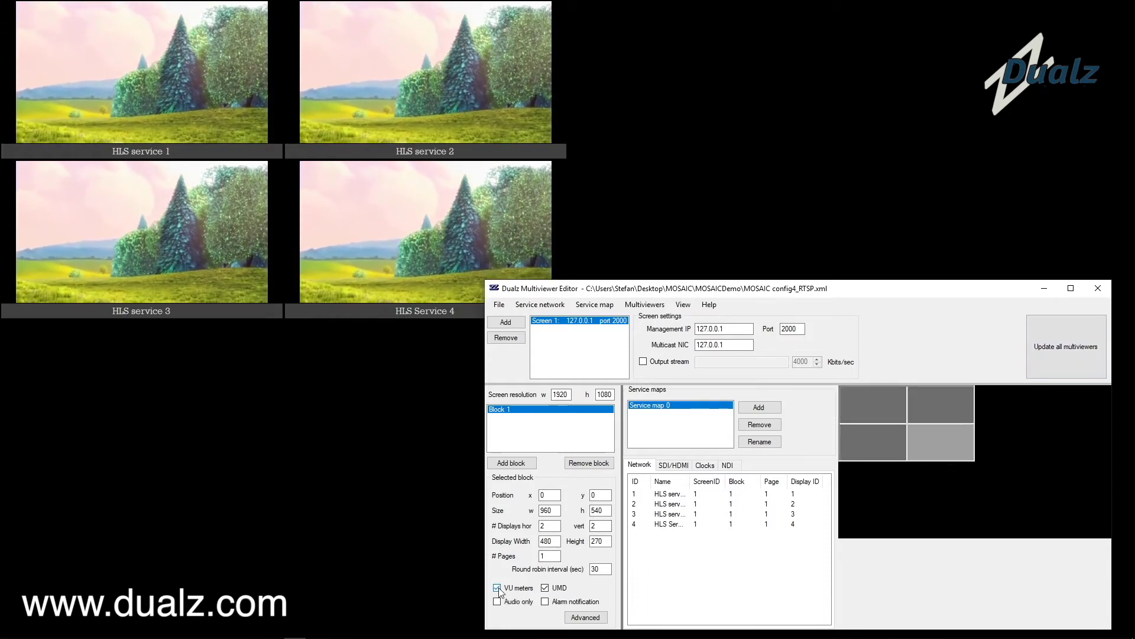
click(1076, 347)
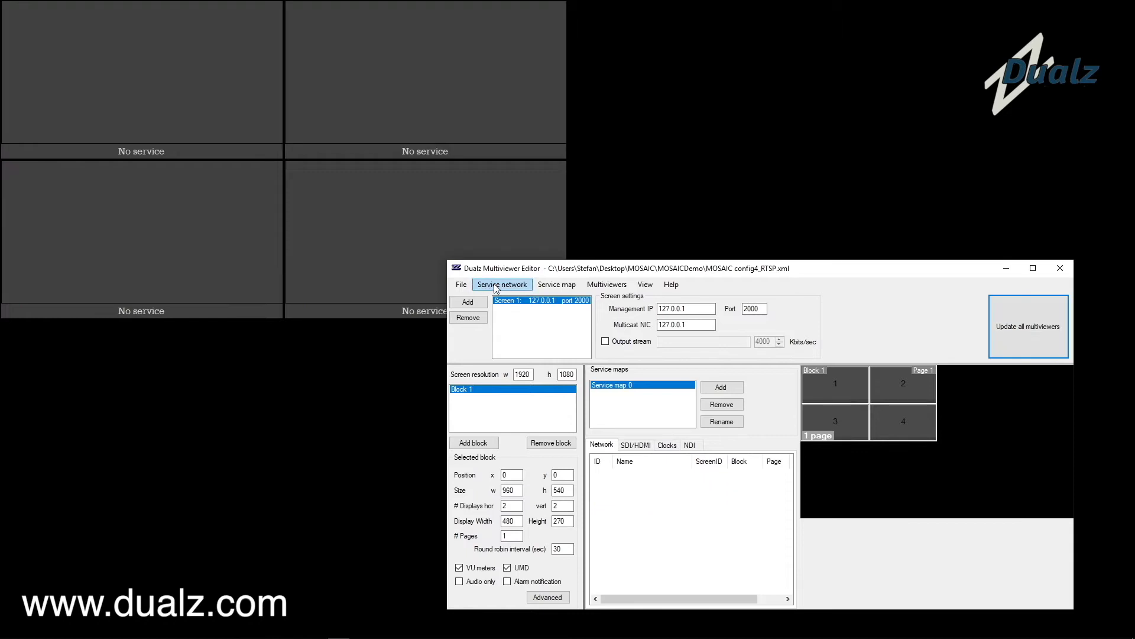
Add network stream 'HLS service 1' with the pasted playlist.m3u8 URL and save the service list.
click(513, 285)
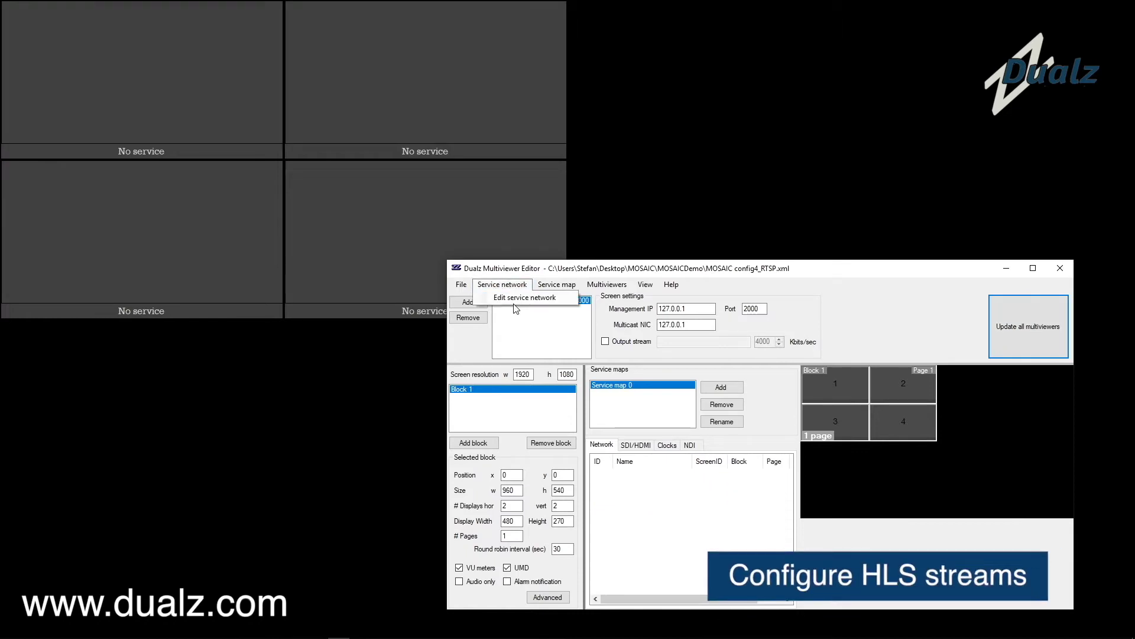
click(516, 300)
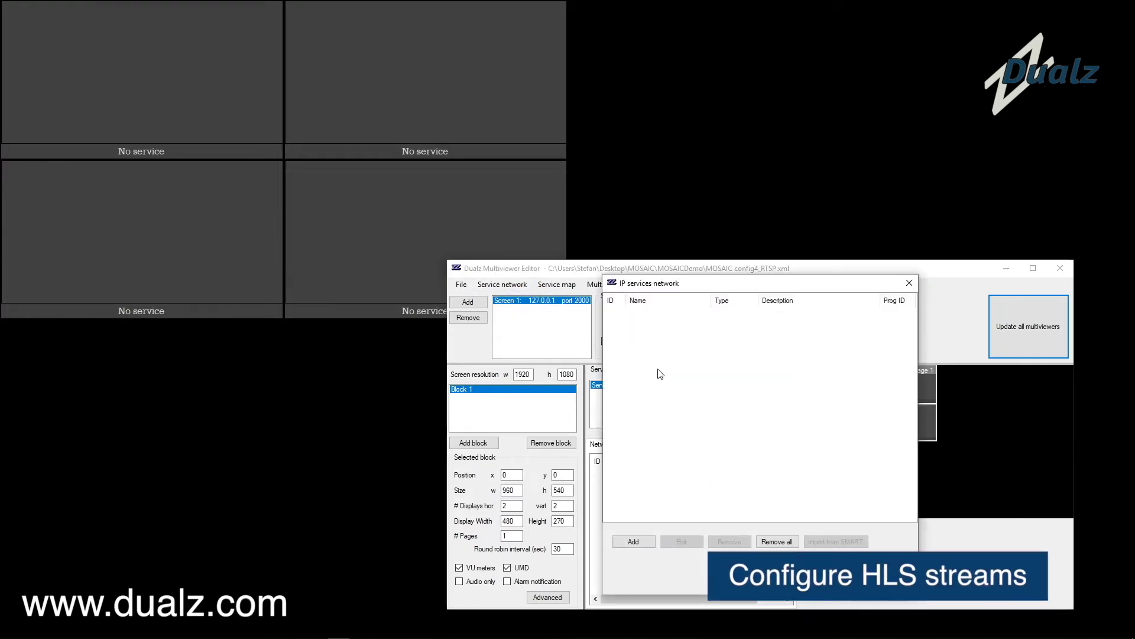
click(633, 541)
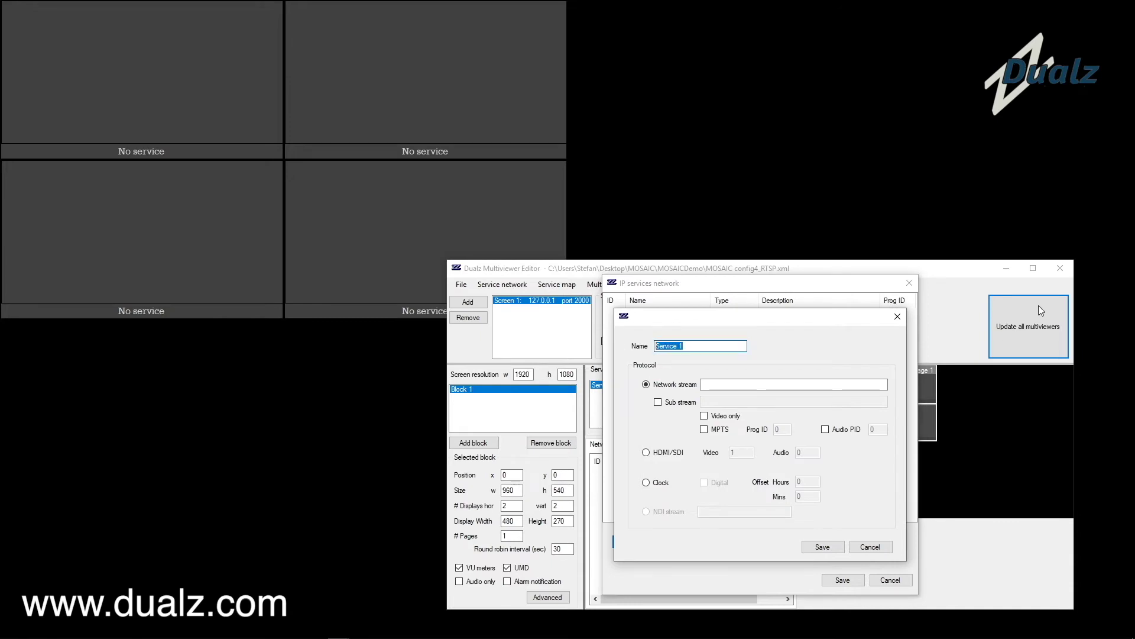
text(HLS s)
click(736, 383)
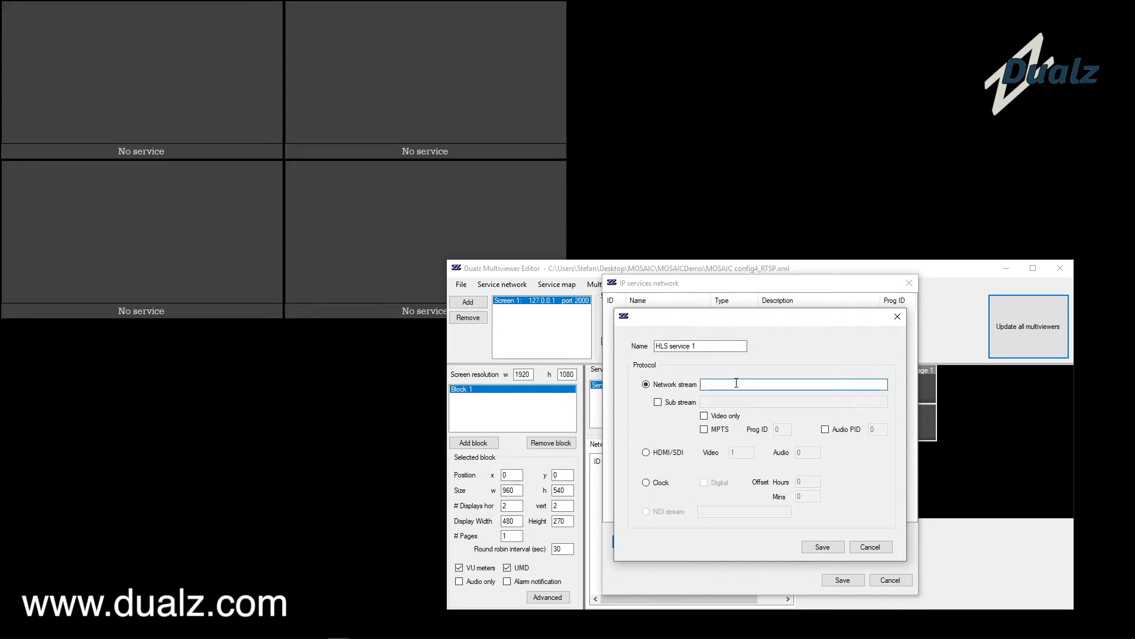
text(http://90.145.80.137:9935/vod/mp4:sample.mp4/playlist.m3u8)
click(825, 547)
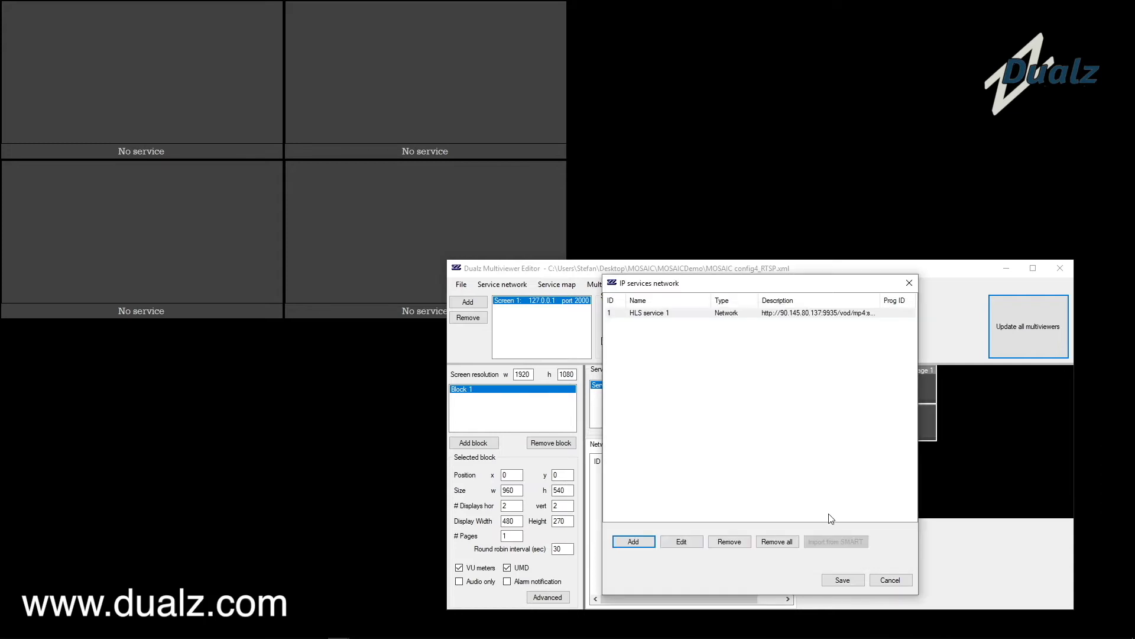
click(845, 581)
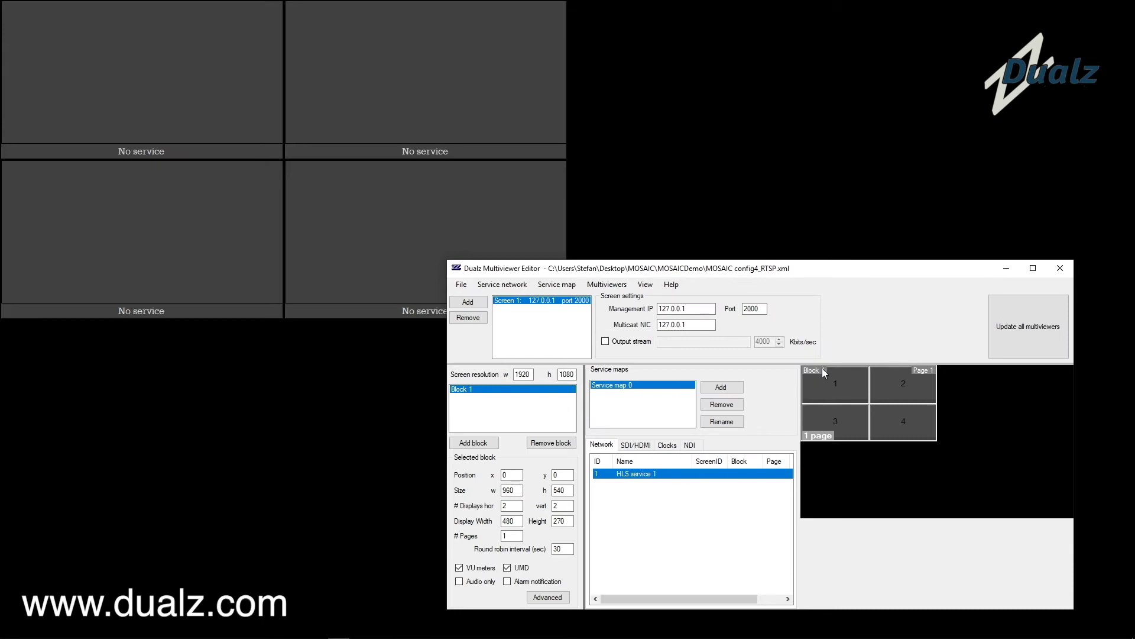
Map HLS service 1 to screen 1, block 1, page 1 and push it to all multiviewers.
right_click(653, 475)
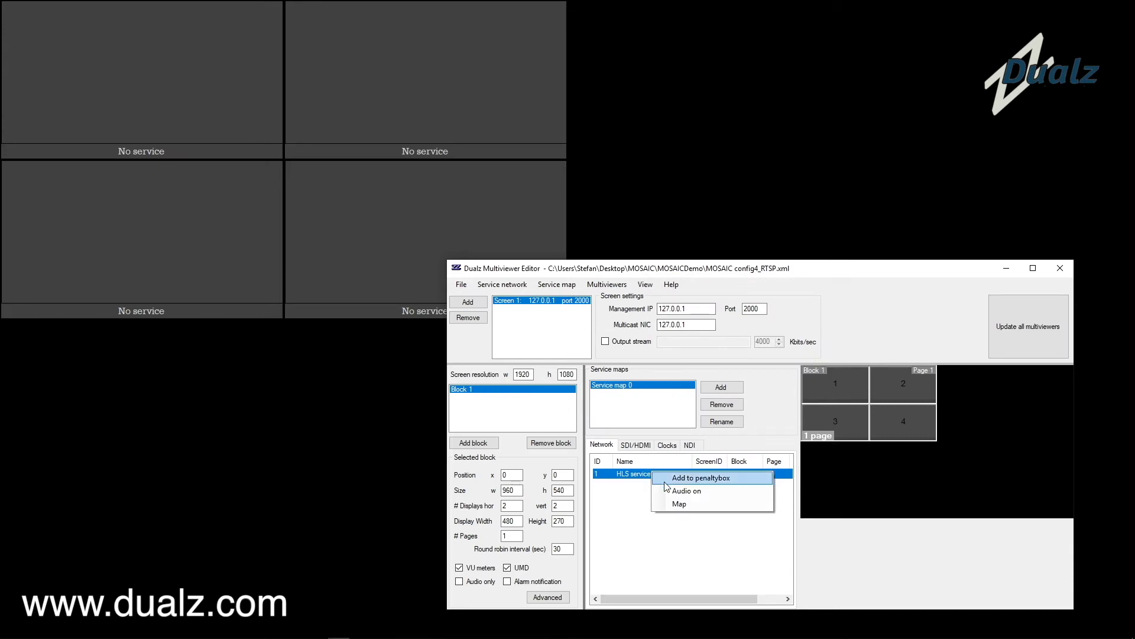
click(675, 507)
drag(746, 375, 697, 365)
click(706, 395)
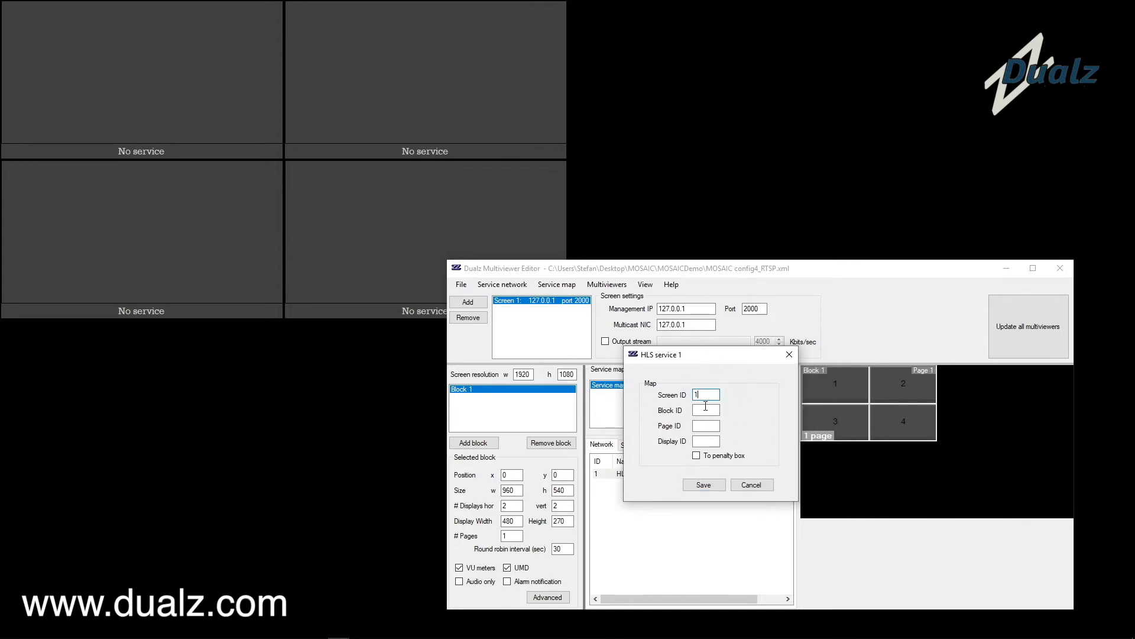
text(1)
click(713, 483)
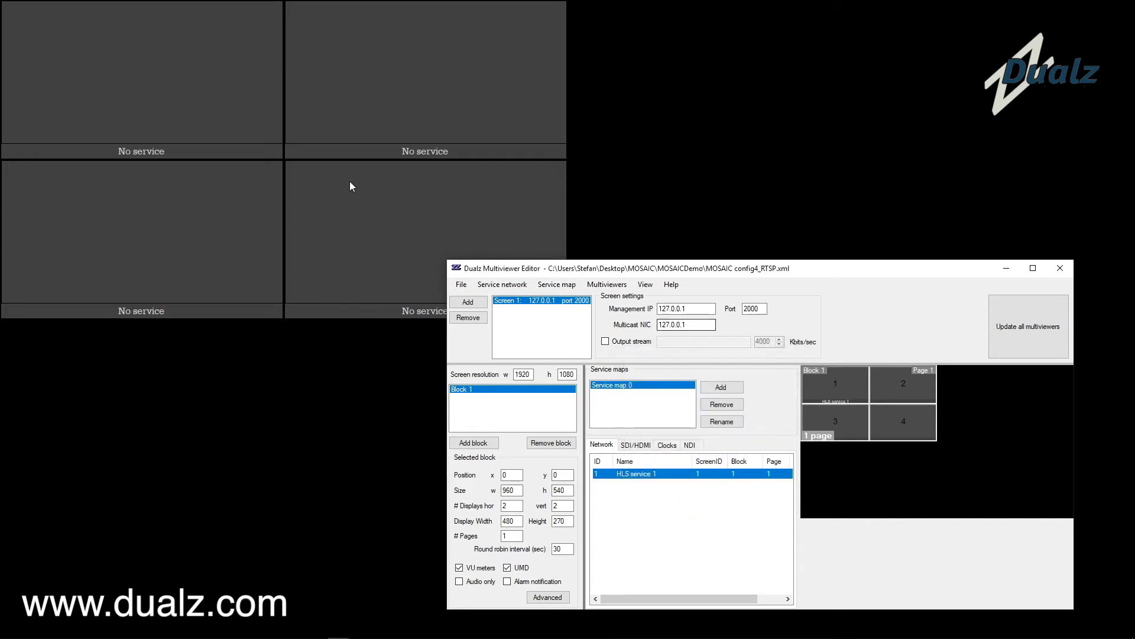
click(1021, 322)
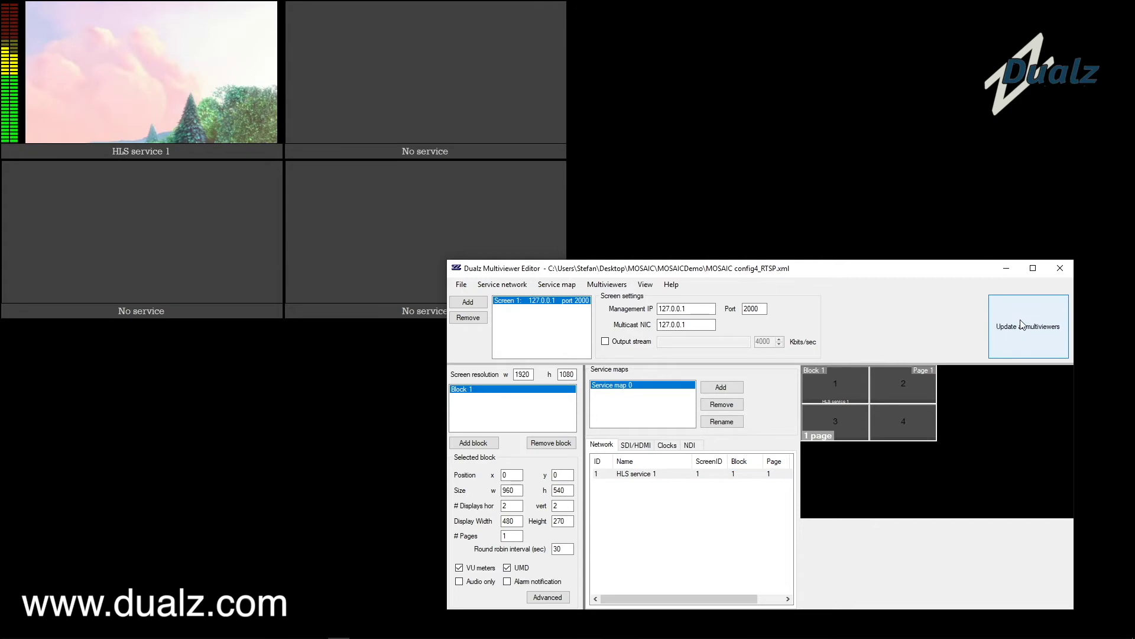
click(539, 285)
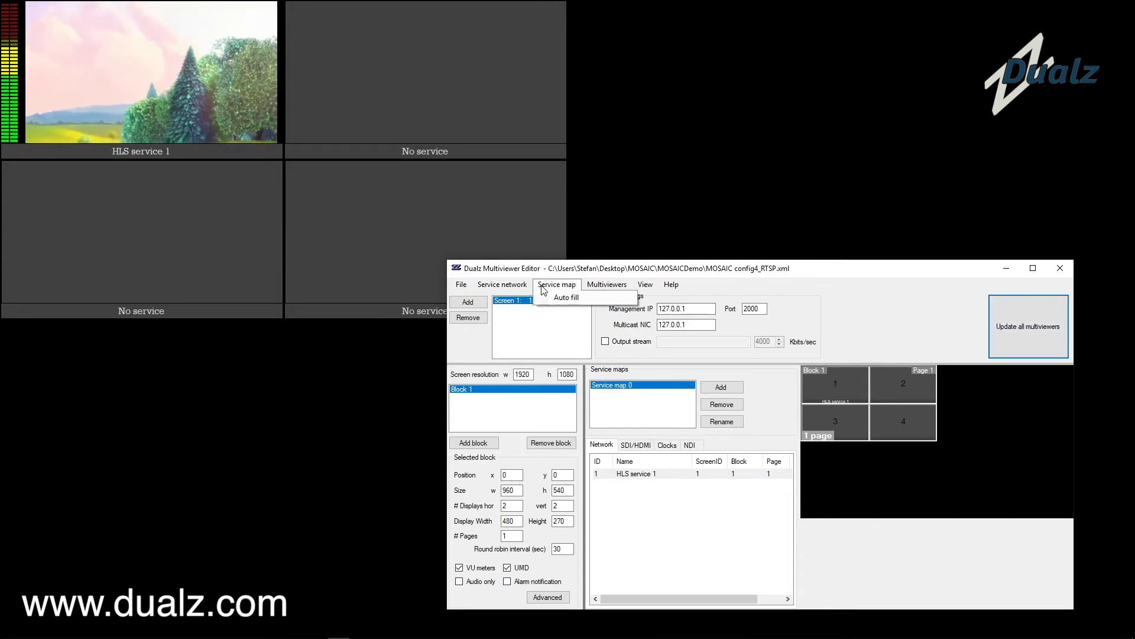